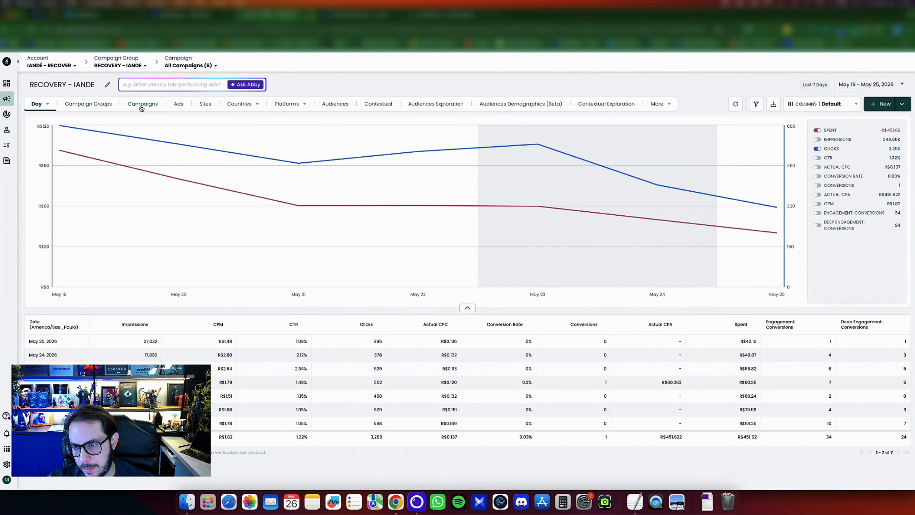
View the campaigns report for the RECOVERY - IANDE group and the account's list of tracked conversions
left_click(141, 105)
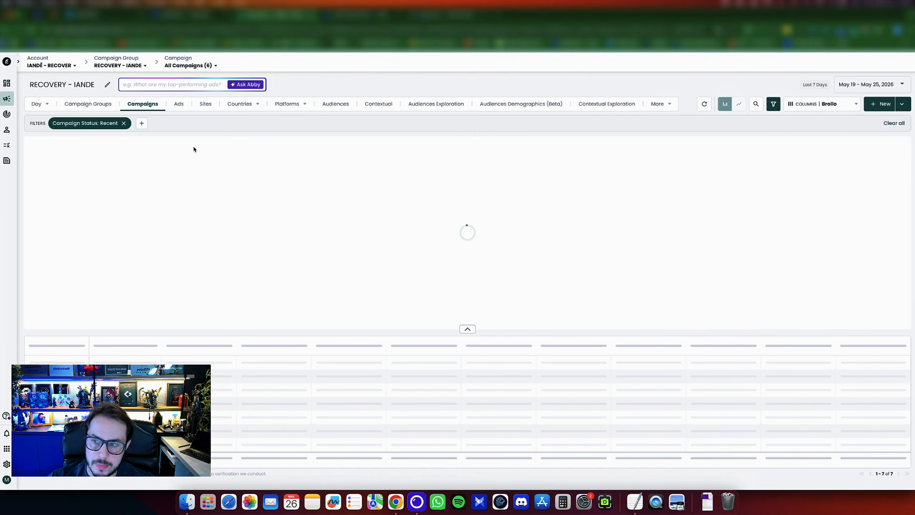
left_click(13, 114)
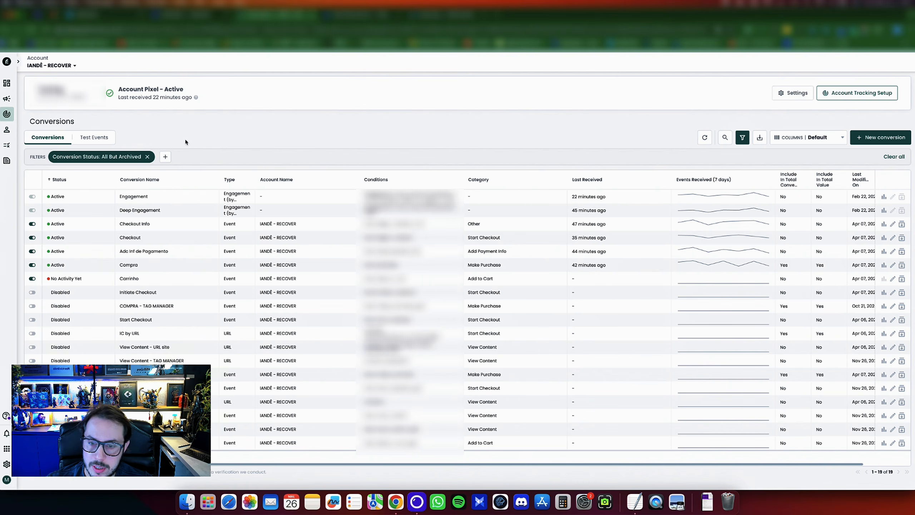
Look through the account's pixel, predictive, topics and custom audiences and the audience types available for a new audience
left_click(7, 130)
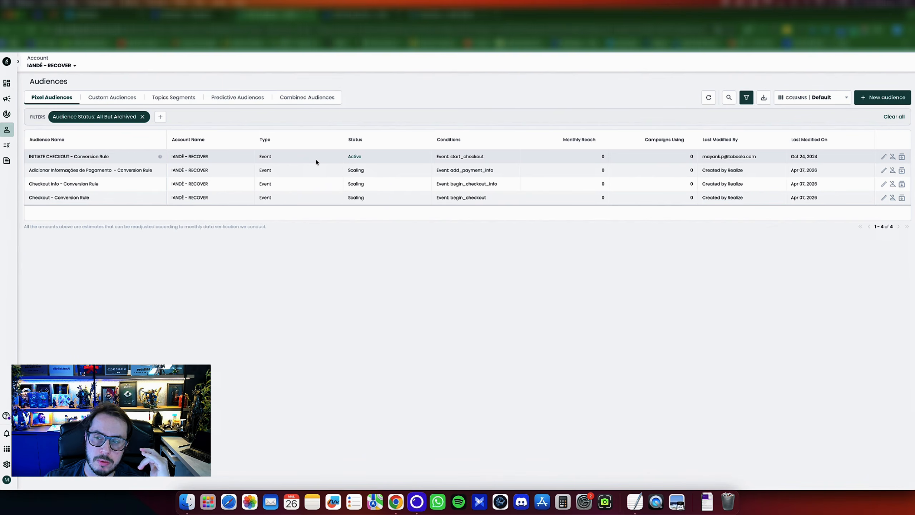
left_click(258, 102)
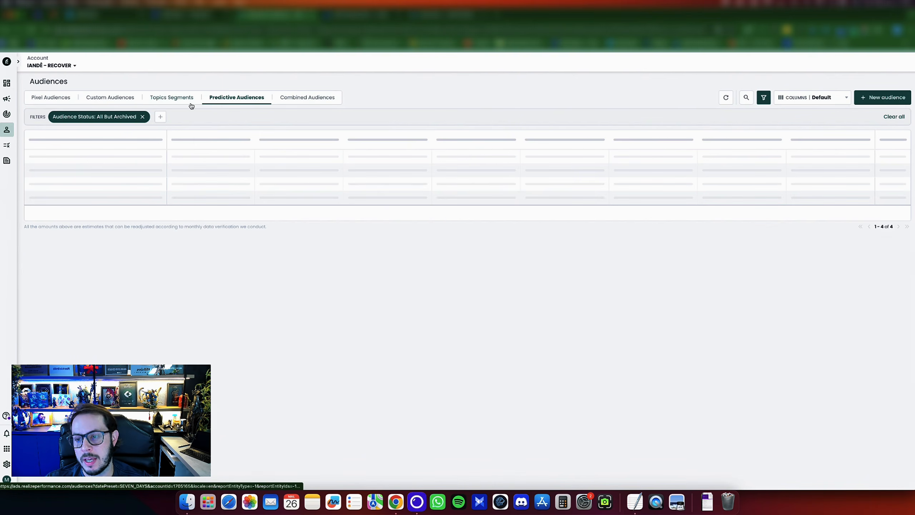
left_click(171, 100)
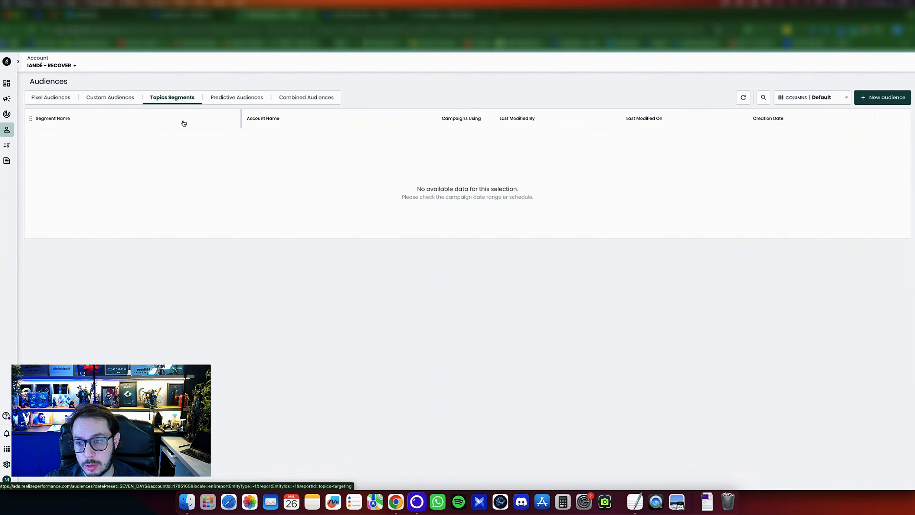
left_click(117, 103)
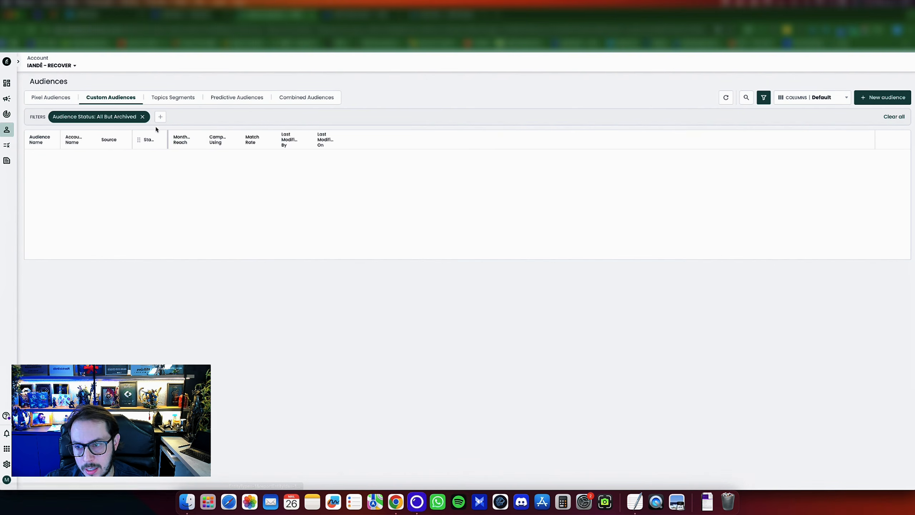
left_click(883, 97)
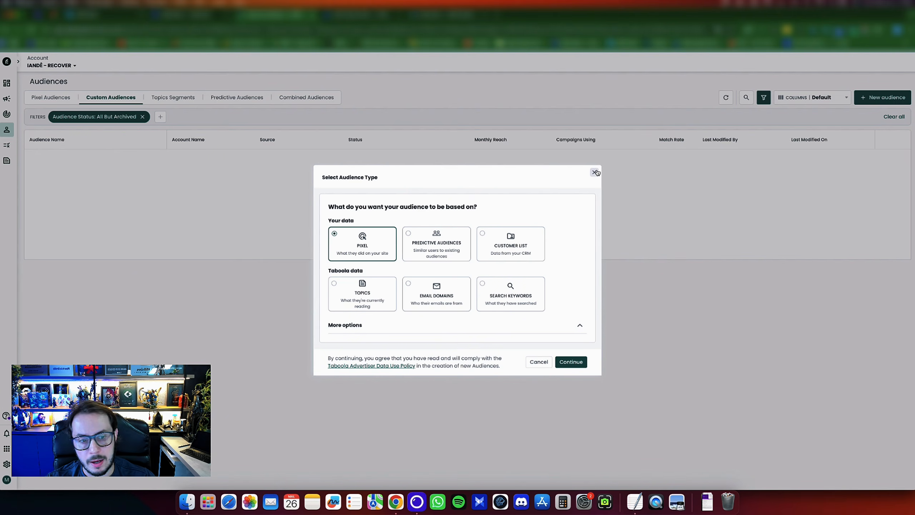
left_click(595, 172)
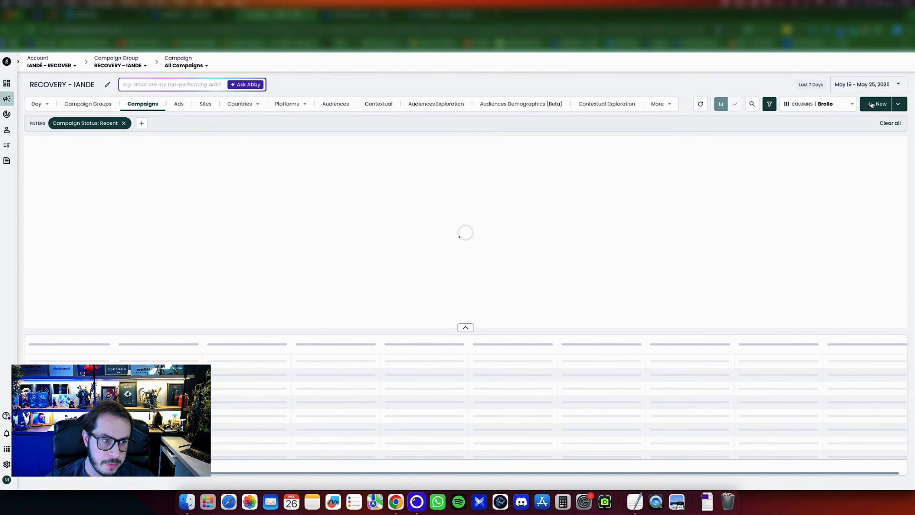
Start a new campaign named "Iandê Suplementos I Produto Recover" with the brand name "Iandê Suplementos"
left_click(876, 105)
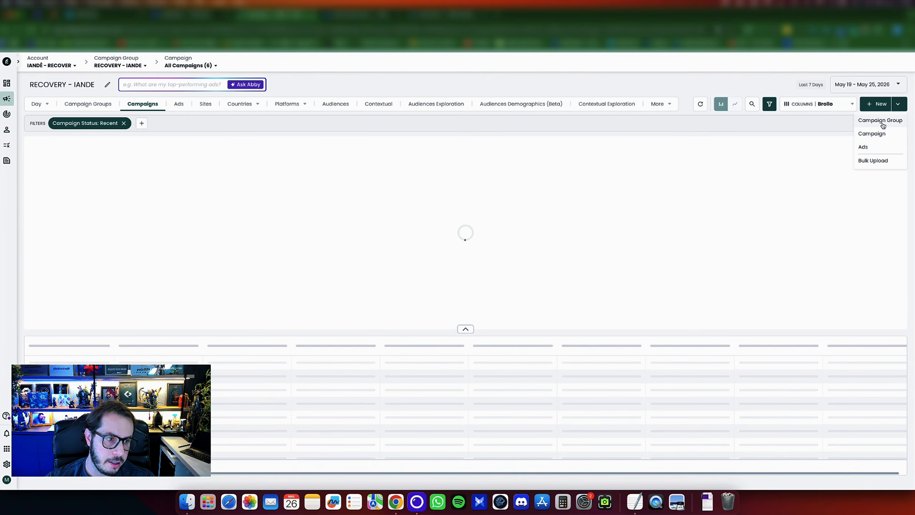
left_click(882, 137)
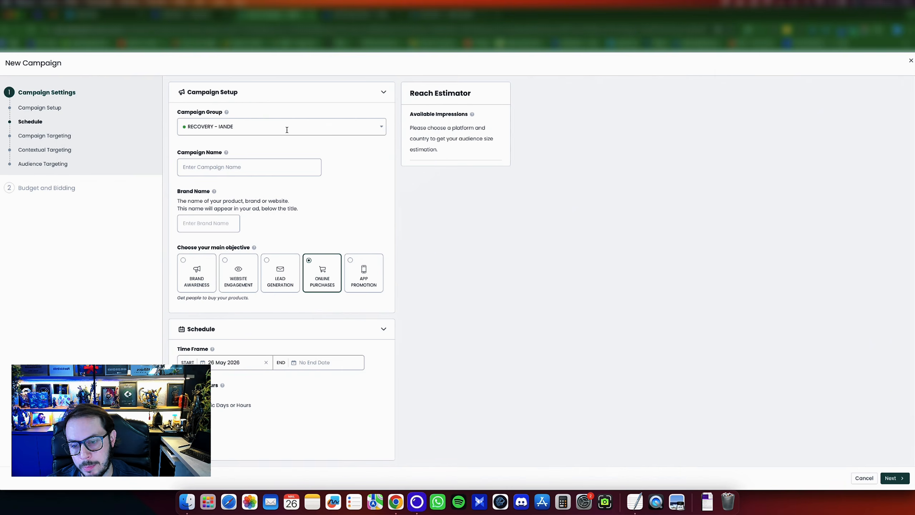
left_click(236, 165)
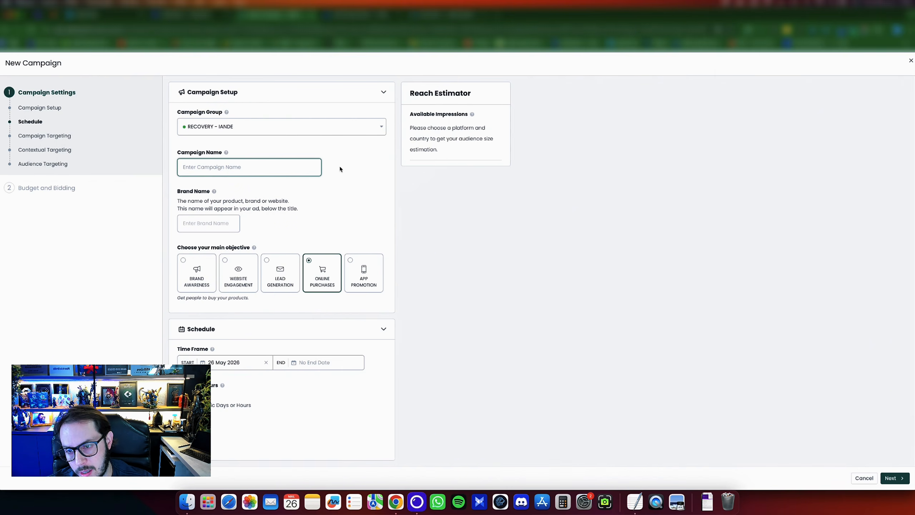
type("Iandê ")
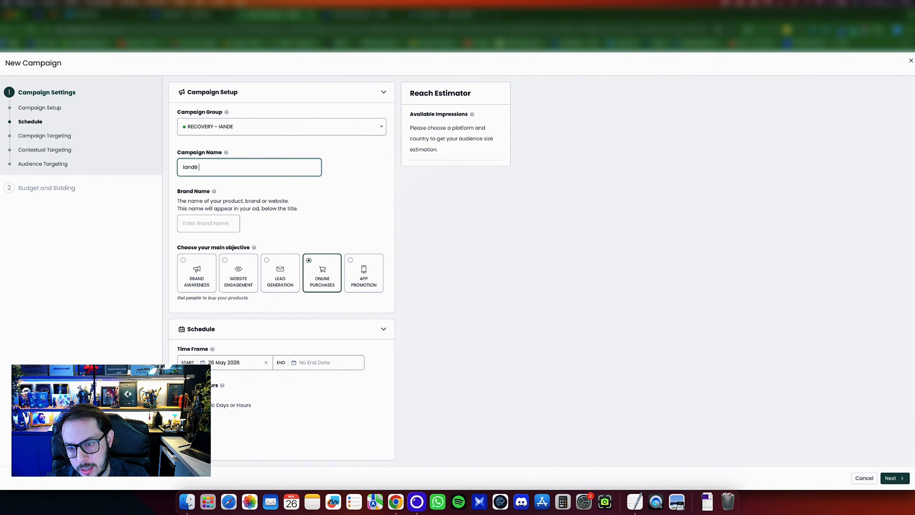
type("Suplementos")
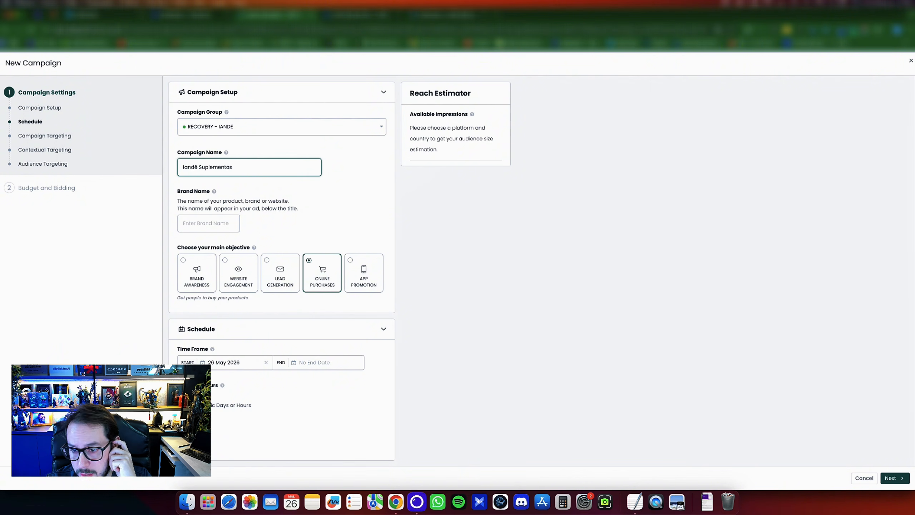
type(" | Produto R")
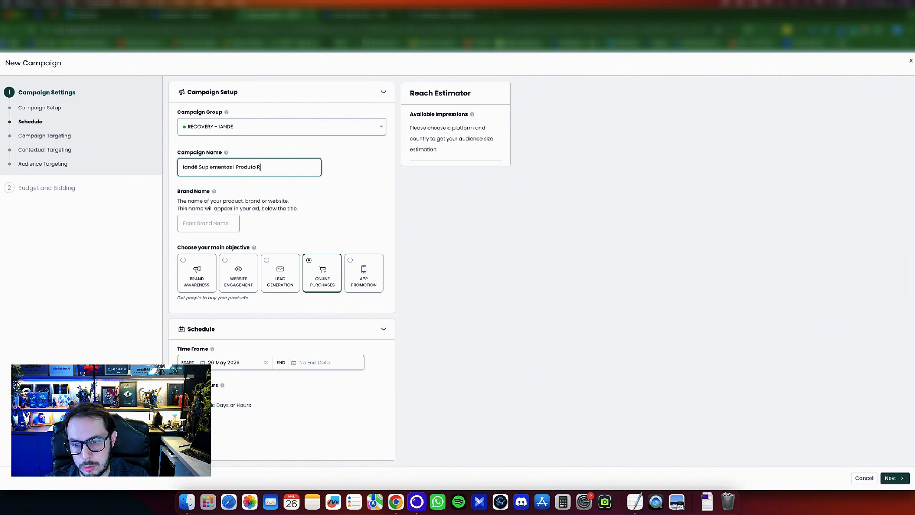
type("ecover")
left_click(202, 220)
type("Iandê Suplementos")
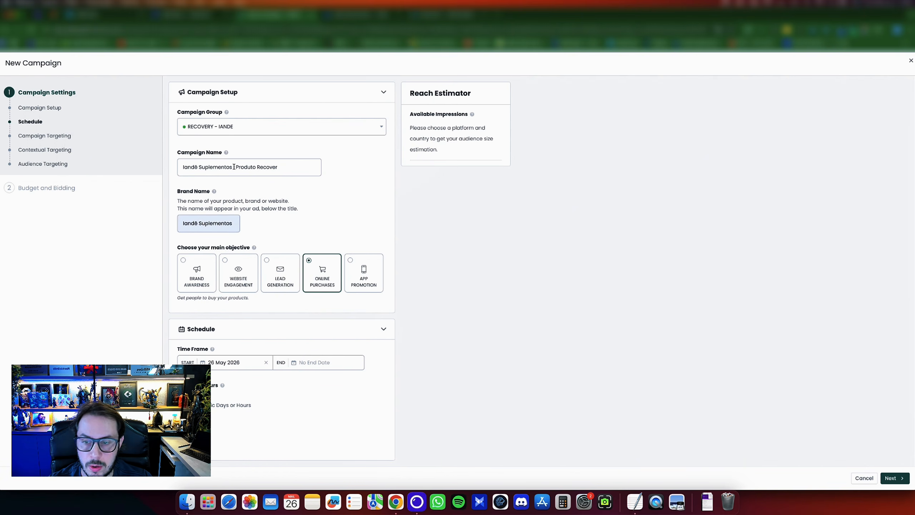
Append "I Open" to the end of the campaign name
left_click(302, 168)
type("I oPe")
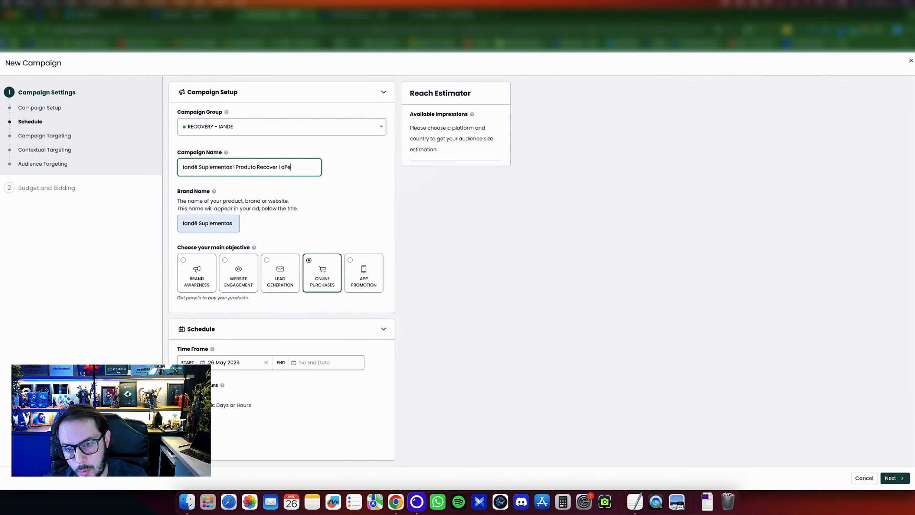
key("BackSpace")
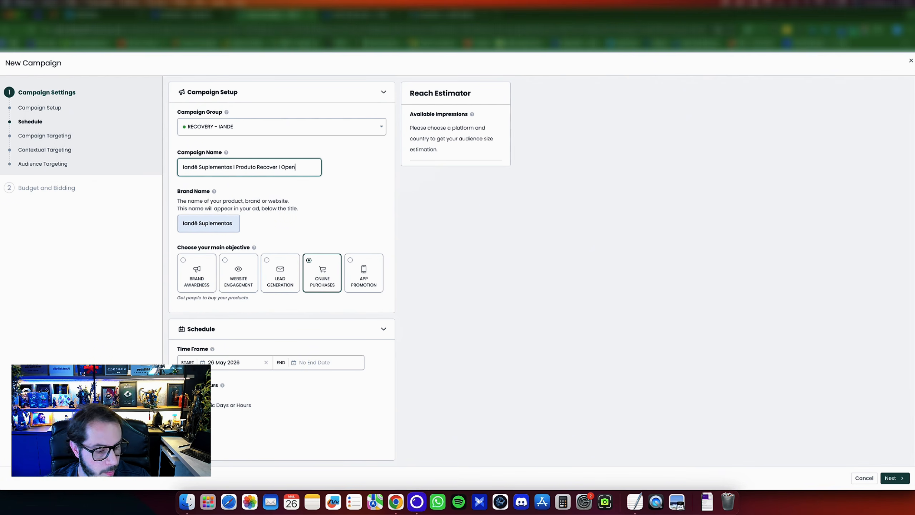
left_click(461, 335)
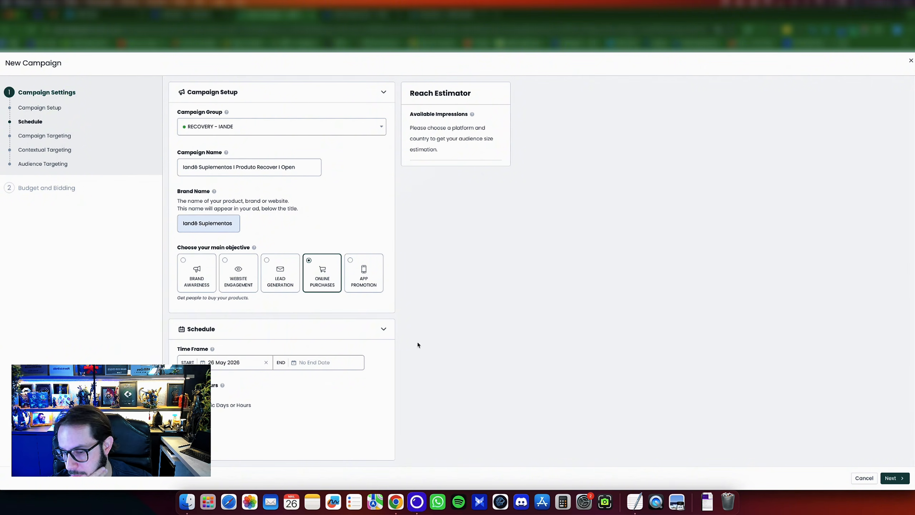
Include Brazil as the target country in the campaign's location targeting
scroll(218, 385, "down", 1)
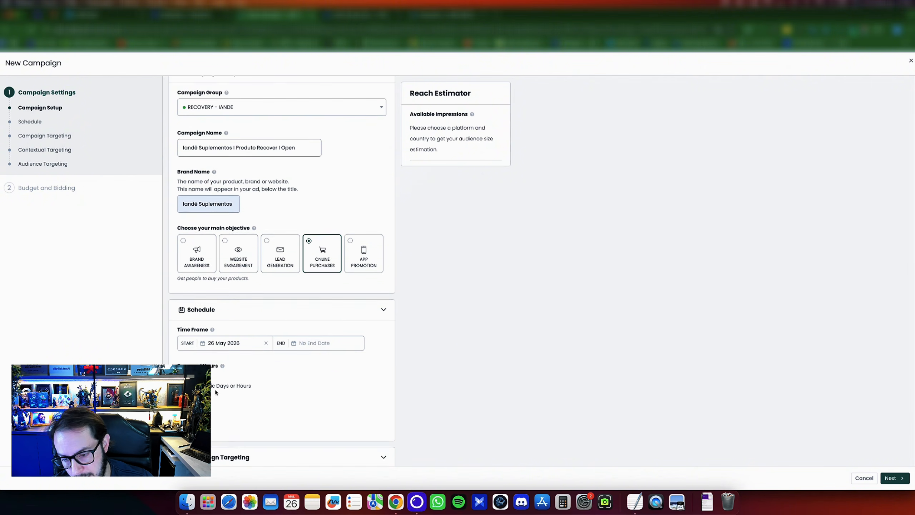
scroll(449, 423, "up", 1)
scroll(458, 396, "down", 6)
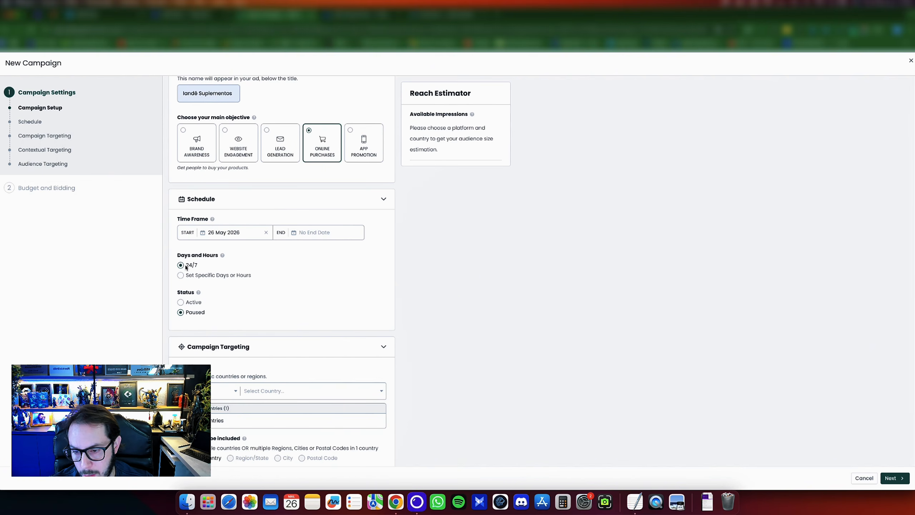
scroll(452, 374, "down", 5)
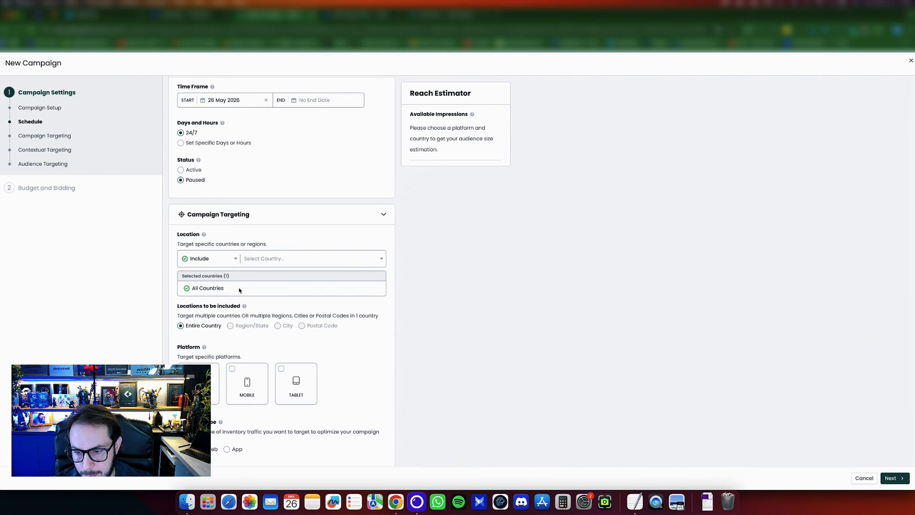
left_click(279, 252)
type("bra")
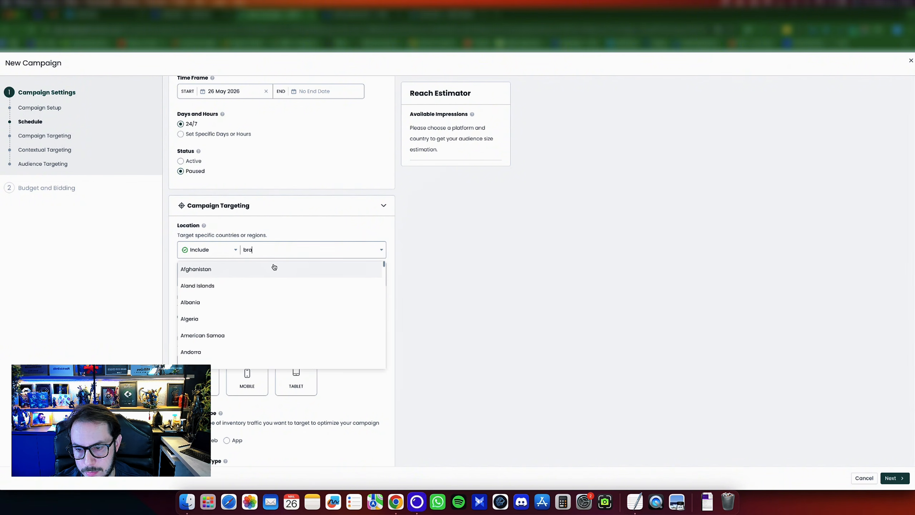
key("Return")
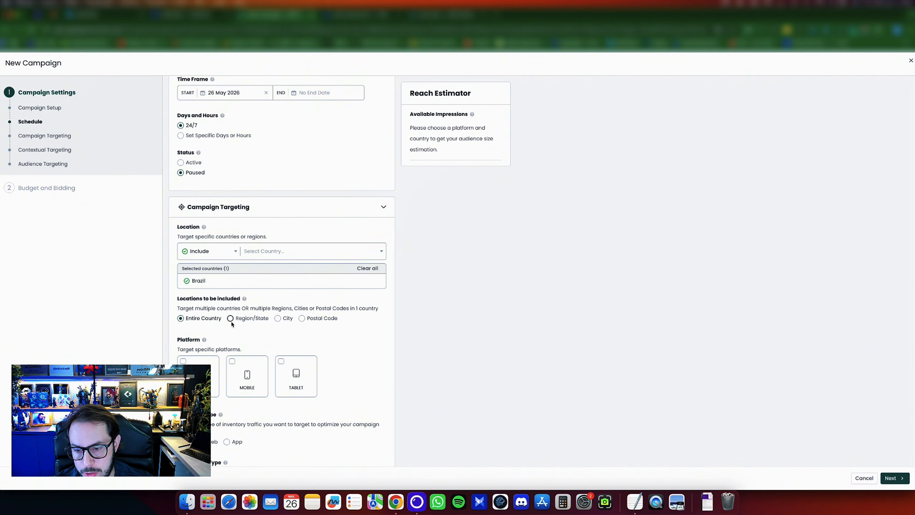
Switch the location targeting to Region/State and exclude Acre, Alagoas, Amapa and Amazonas
left_click(230, 318)
scroll(530, 303, "down", 6)
left_click(208, 131)
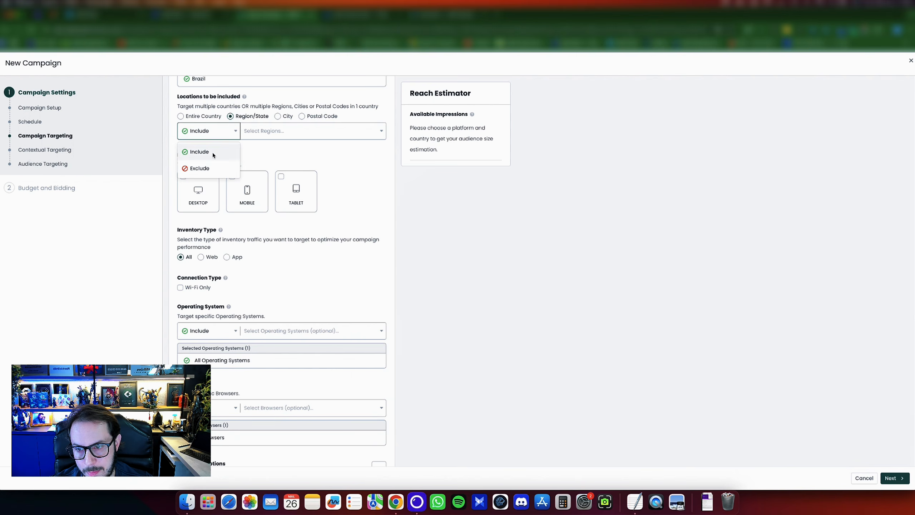
left_click(211, 169)
left_click(279, 132)
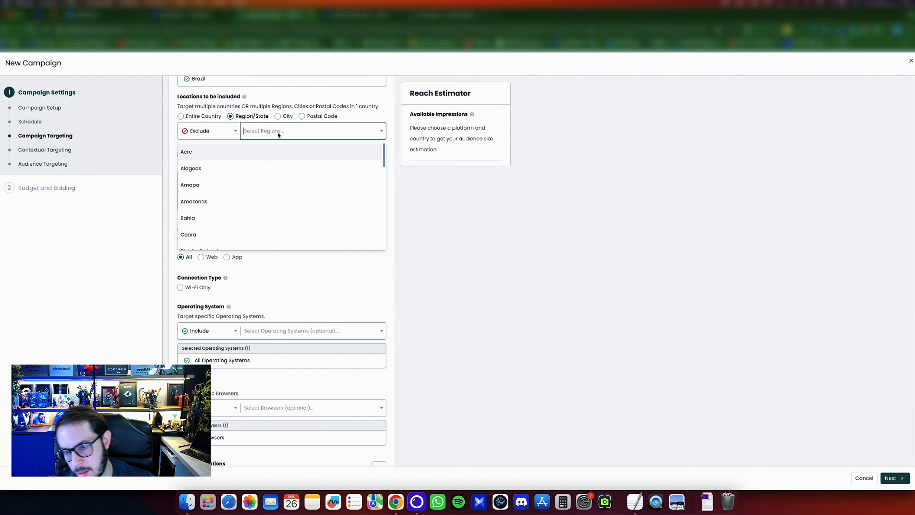
left_click(233, 155)
left_click(278, 132)
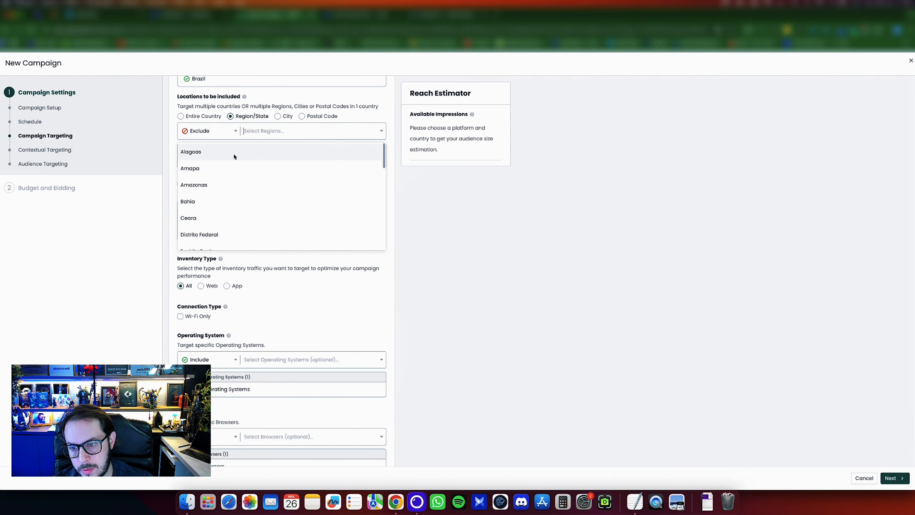
left_click(234, 156)
left_click(271, 133)
left_click(231, 155)
left_click(249, 133)
left_click(249, 148)
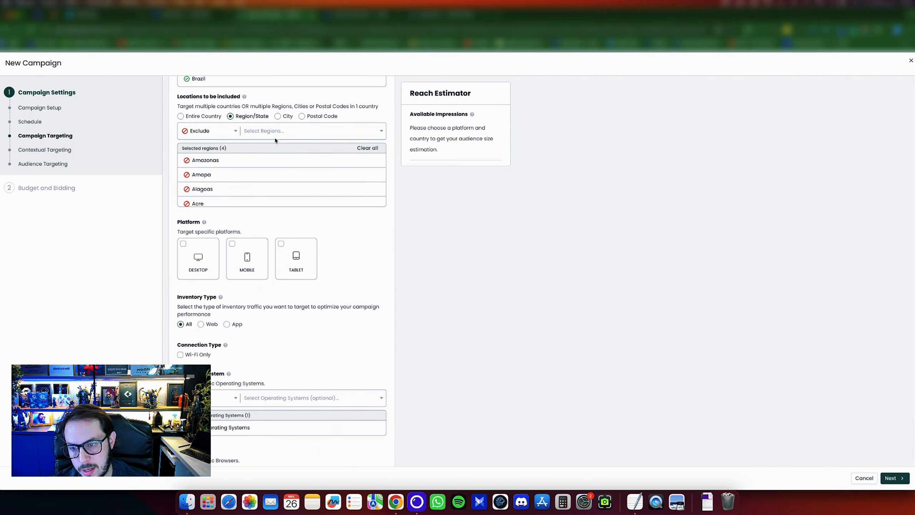
Add Bahia, Ceara, Distrito Federal and Espirito Santo to the excluded regions
left_click(276, 139)
left_click(212, 158)
left_click(253, 133)
left_click(225, 151)
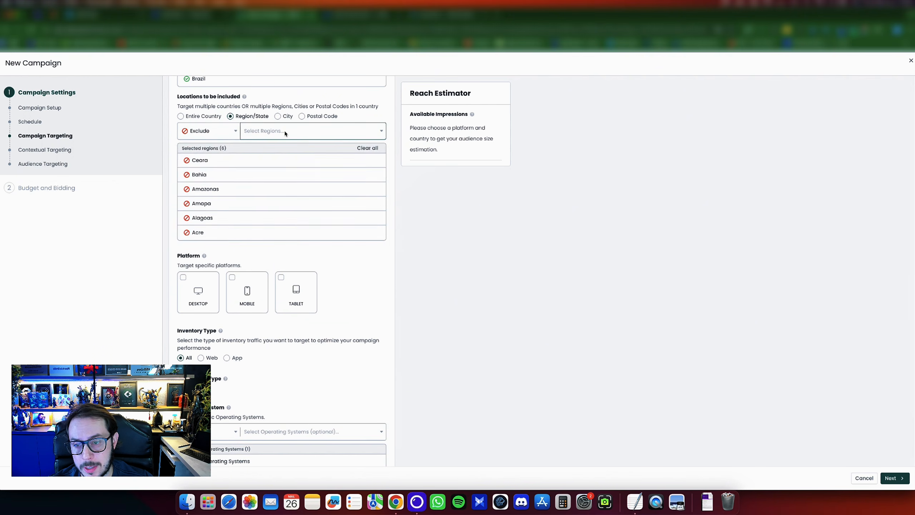
left_click(285, 132)
left_click(221, 156)
left_click(250, 134)
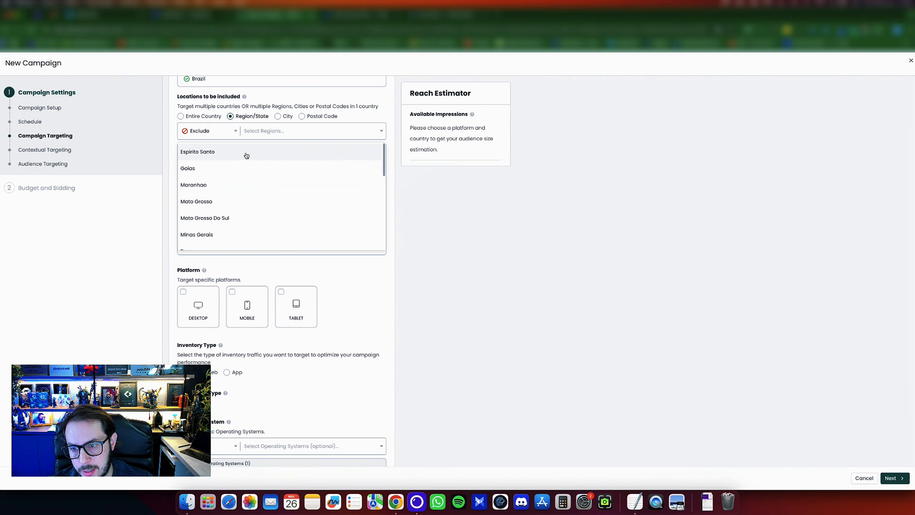
left_click(245, 153)
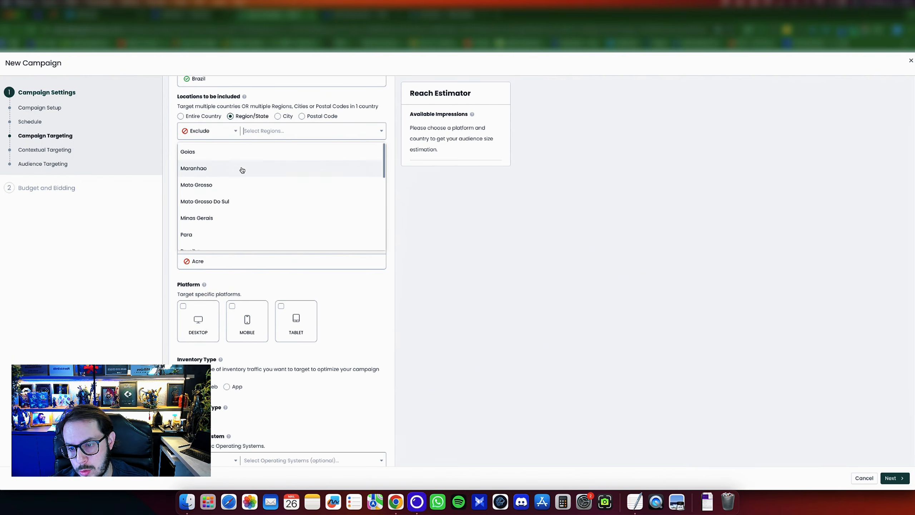
Exclude Maranhao, Mato Grosso, Para, Paraiba, Pernambuco and Piaui from the campaign's regions
left_click(242, 170)
left_click(235, 169)
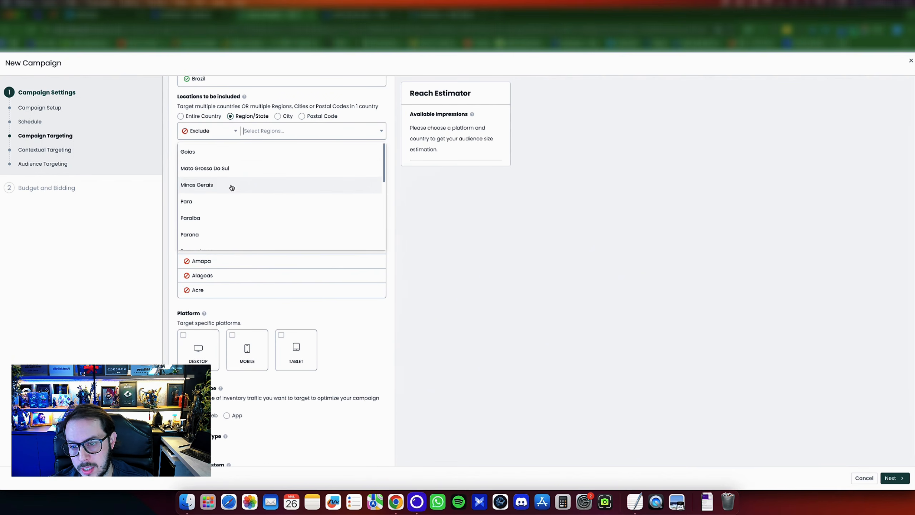
left_click(231, 201)
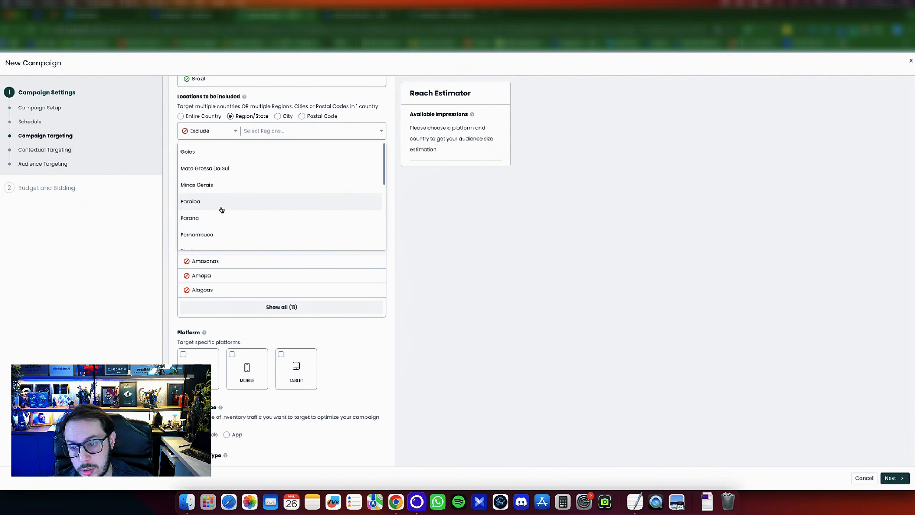
left_click(221, 205)
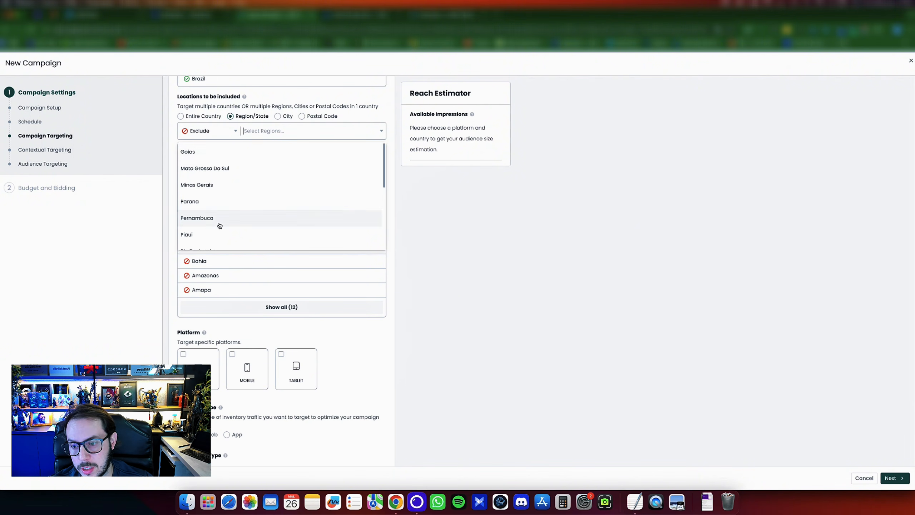
left_click(219, 224)
left_click(289, 135)
left_click(213, 218)
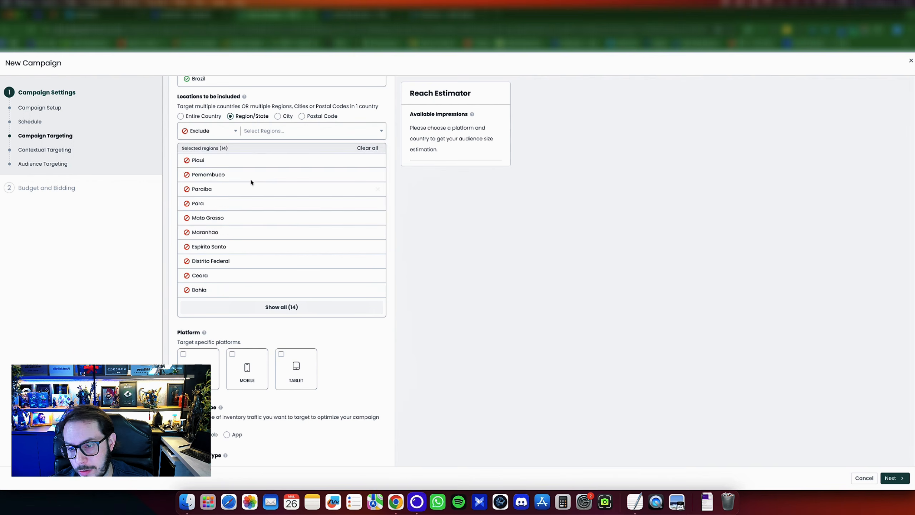
Add Rondonia, Roraima, Tocantins and Sergipe to the campaign's excluded regions
left_click(286, 133)
scroll(270, 198, "down", 5)
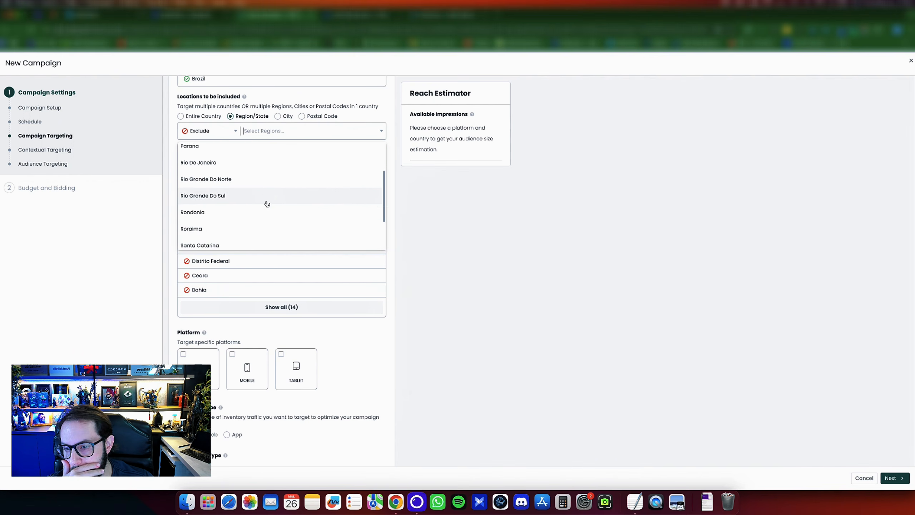
left_click(267, 210)
left_click(292, 131)
scroll(232, 217, "down", 3)
left_click(233, 223)
left_click(264, 240)
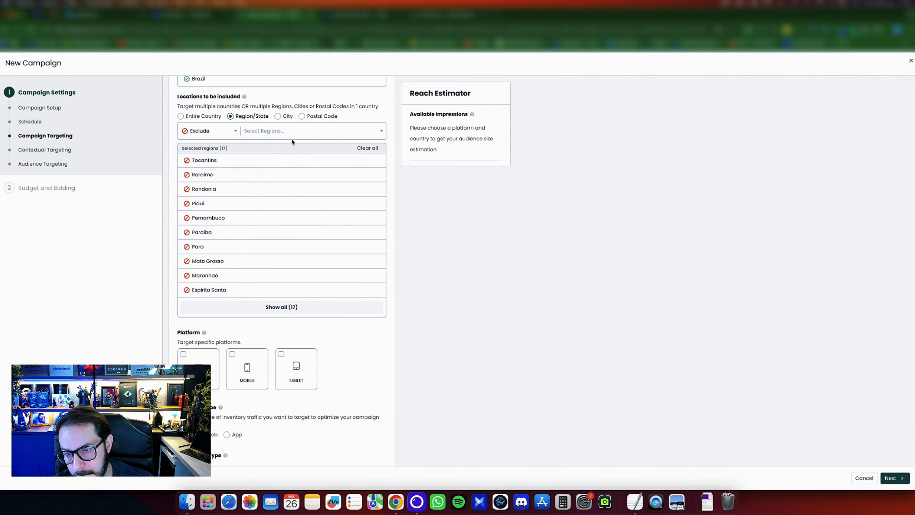
left_click(293, 133)
scroll(247, 221, "down", 5)
left_click(233, 239)
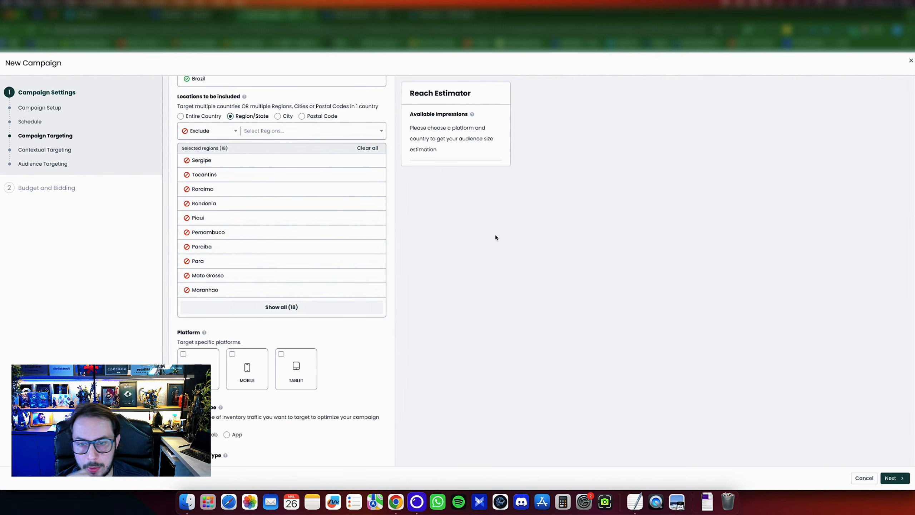
Target the campaign to the Mobile platform only
left_click(250, 365)
scroll(460, 382, "down", 5)
scroll(347, 287, "up", 1)
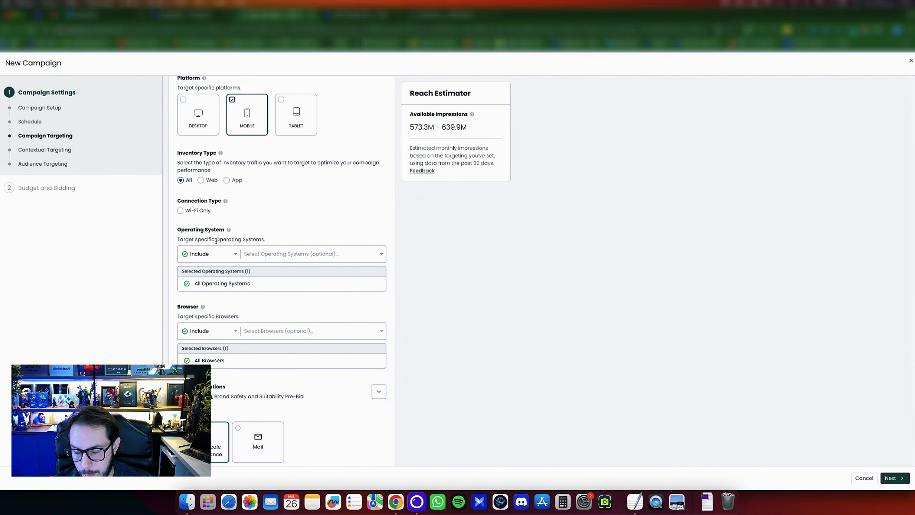
Switch the operating system targeting to Exclude and exclude iPadOS
left_click(236, 260)
left_click(213, 291)
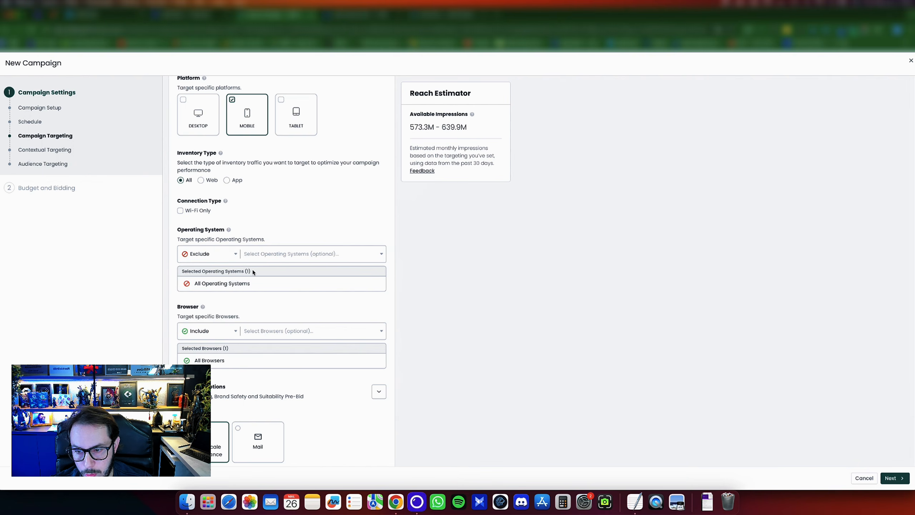
left_click(263, 260)
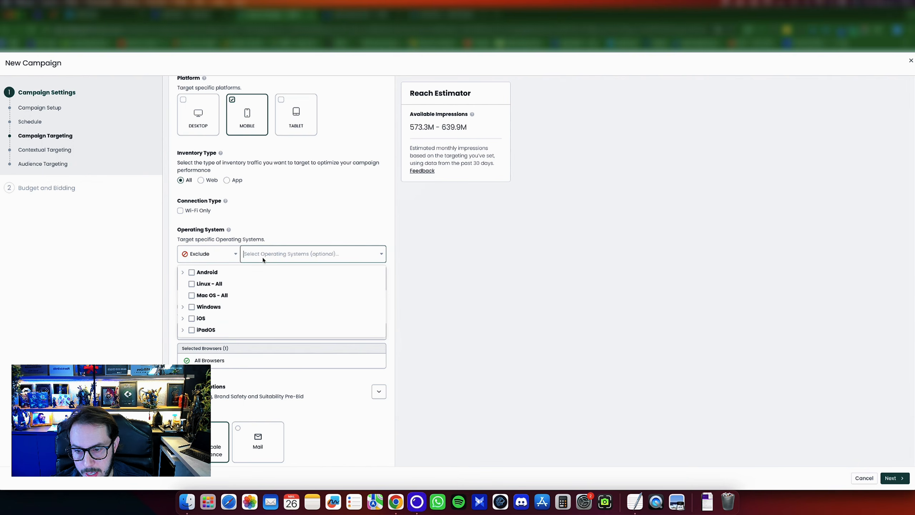
left_click(192, 330)
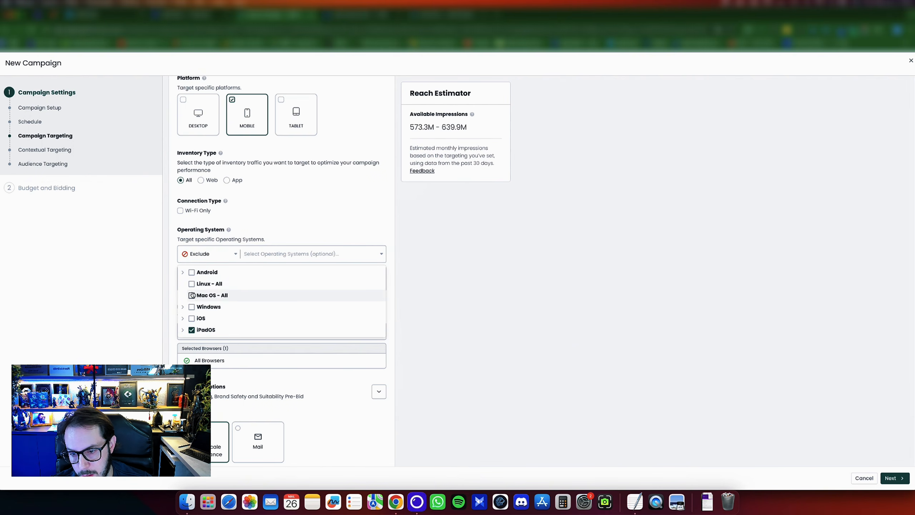
Exclude Android 12, Android 11, Android 10 and Android 9 from the operating system targeting
left_click(183, 272)
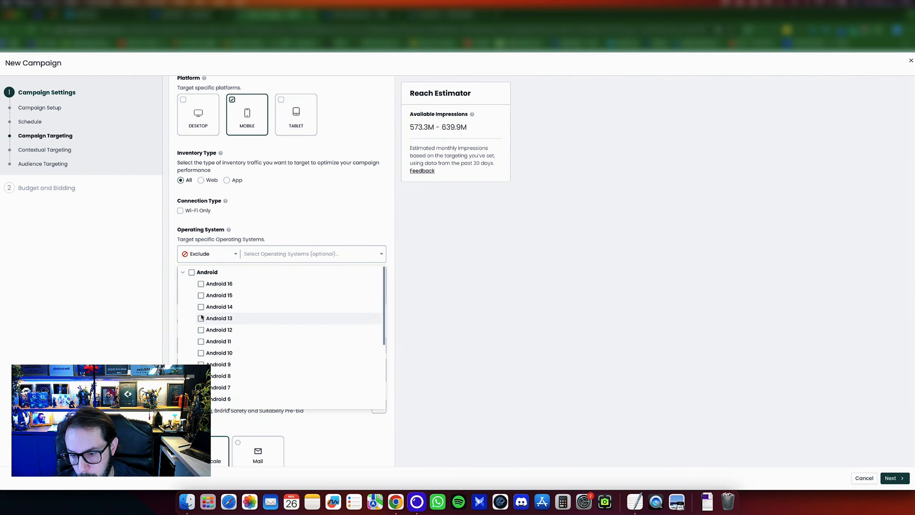
left_click(200, 330)
left_click(201, 341)
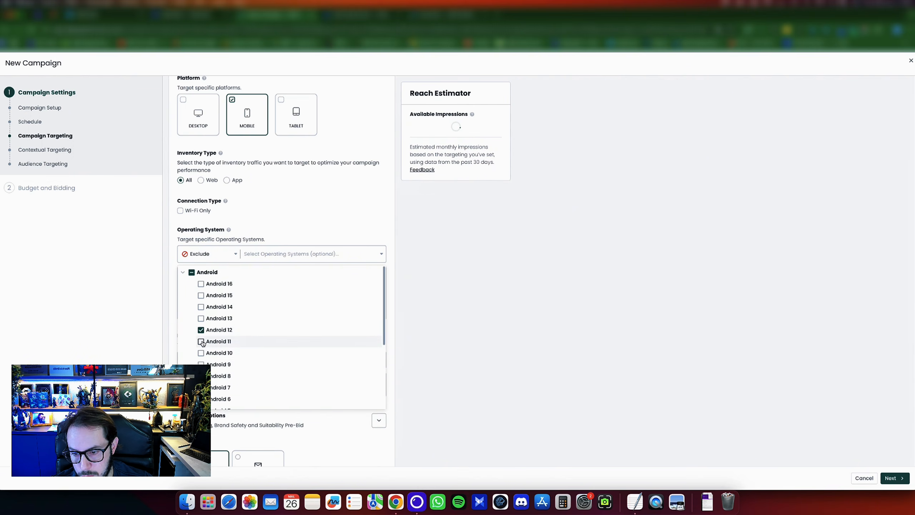
left_click(200, 353)
left_click(200, 364)
Add every Android version from Android 8 down to Android 1 to the excluded operating systems
scroll(202, 357, "down", 3)
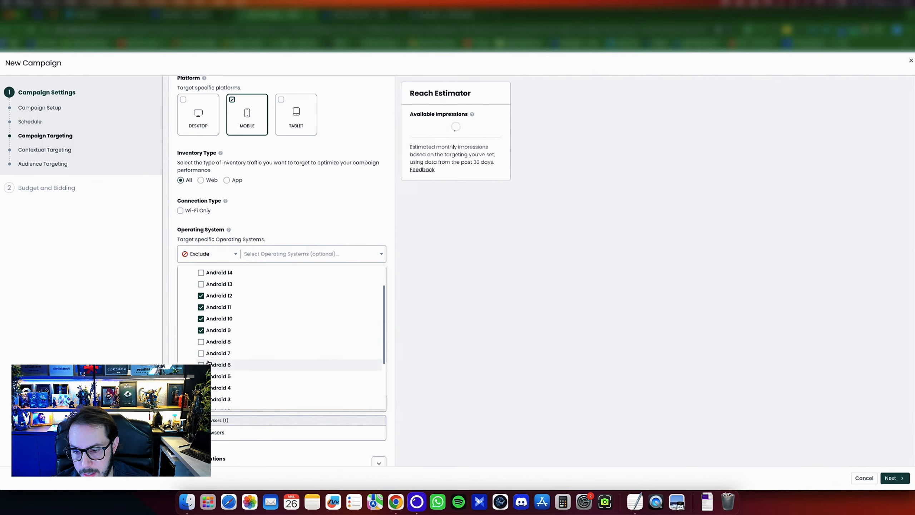
left_click(201, 327)
left_click(200, 339)
left_click(200, 351)
left_click(201, 361)
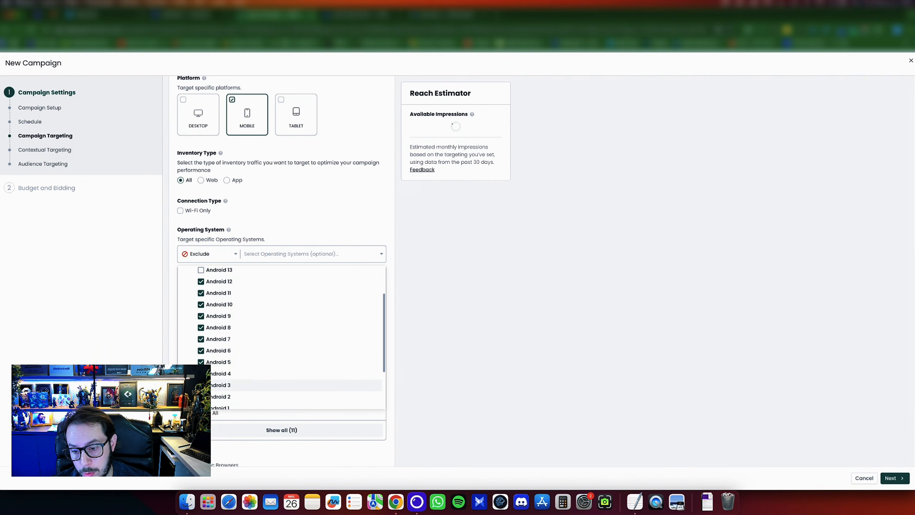
scroll(218, 387, "down", 2)
left_click(219, 375)
left_click(220, 384)
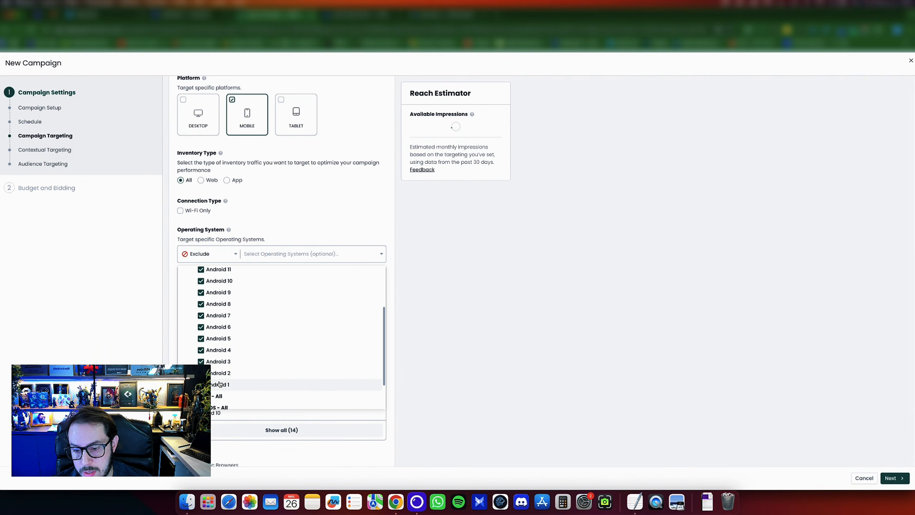
scroll(220, 384, "down", 3)
Exclude every iOS version from iOS 9 down to iOS 4, including iOS 8.1 to 8.4
left_click(220, 380)
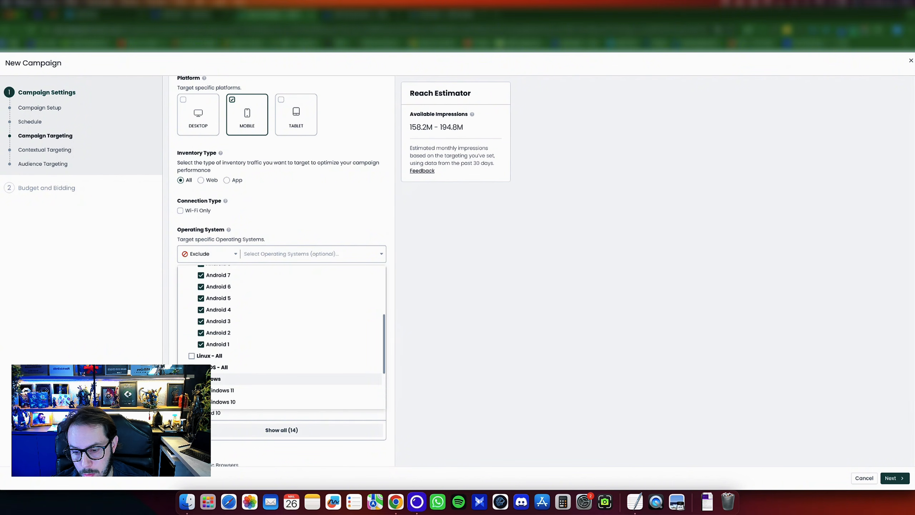
scroll(218, 375, "down", 4)
left_click(182, 390)
scroll(220, 385, "down", 6)
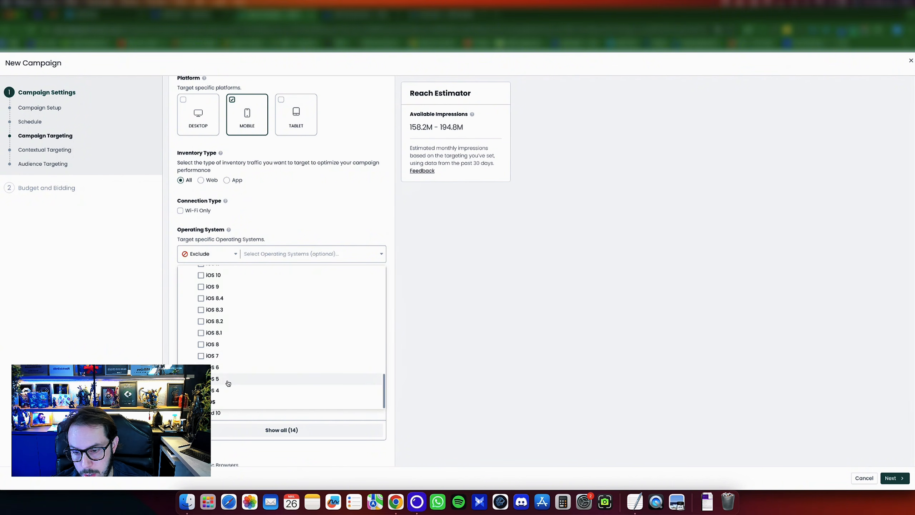
left_click(201, 287)
left_click(201, 298)
left_click(200, 310)
left_click(201, 322)
left_click(200, 332)
left_click(200, 345)
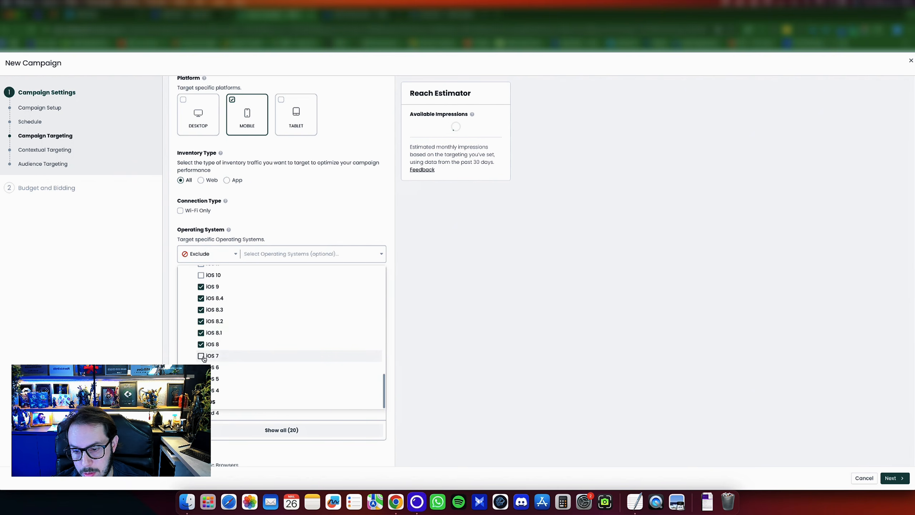
scroll(230, 377, "up", 1)
scroll(230, 377, "up", 5)
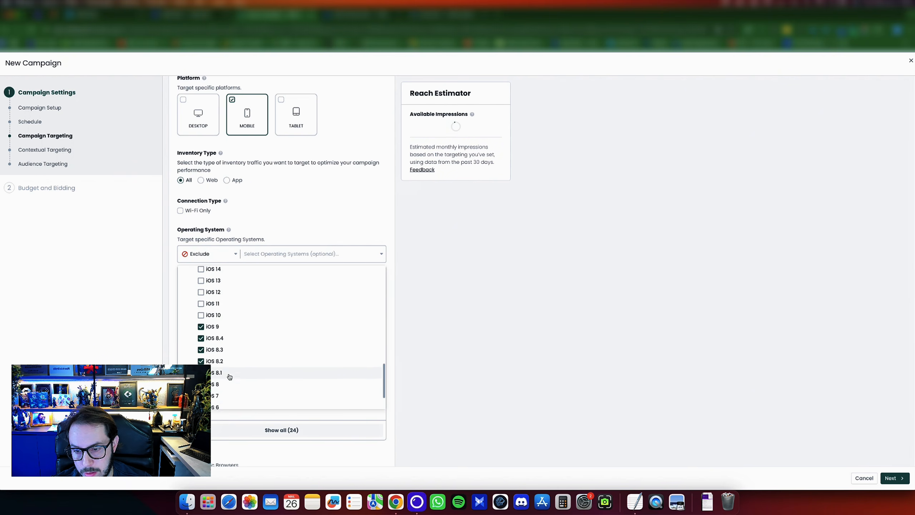
Add iOS 10, iOS 11 and iOS 12 to the excluded operating systems
left_click(201, 376)
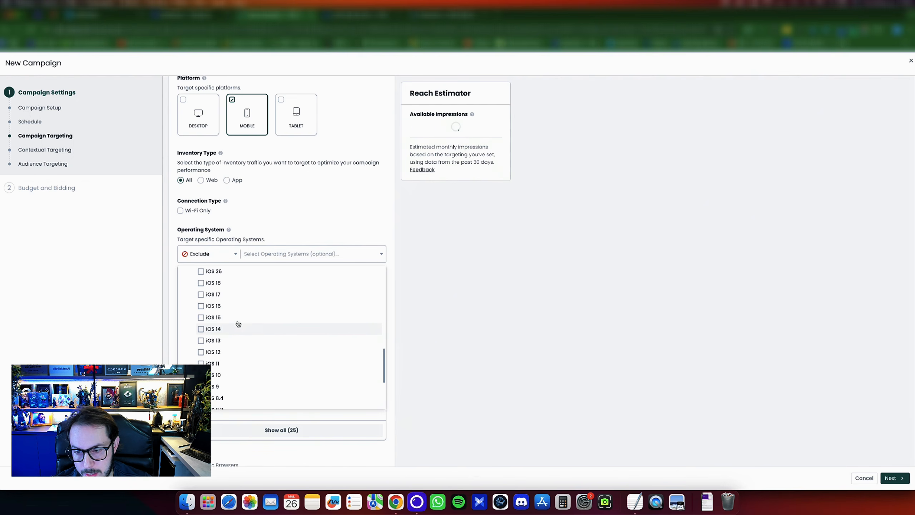
scroll(237, 324, "up", 1)
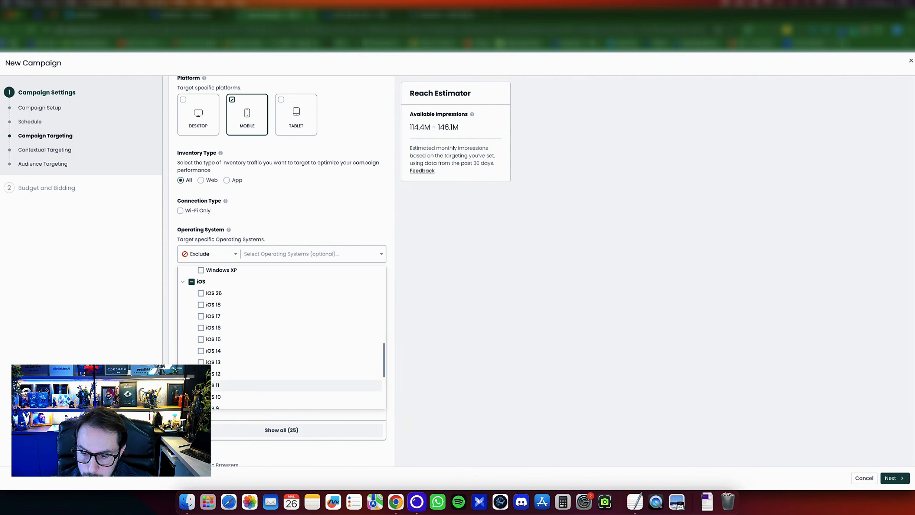
left_click(215, 386)
left_click(216, 374)
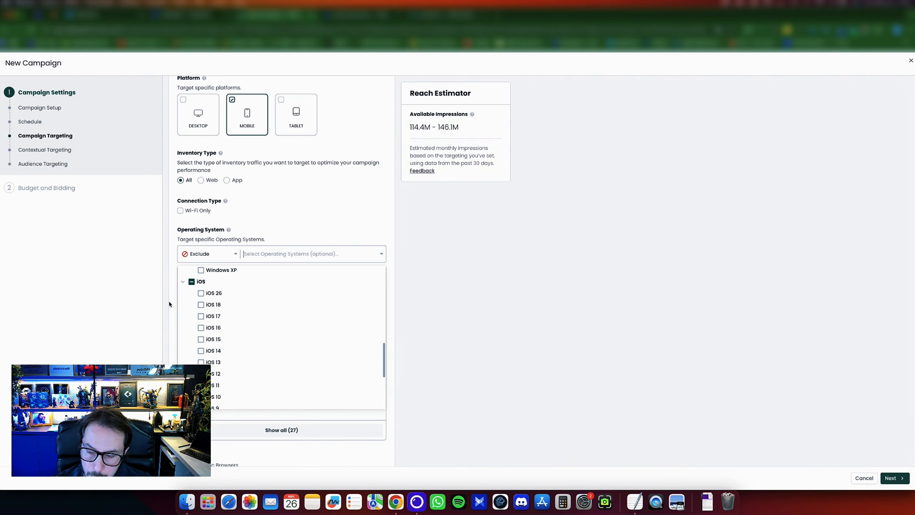
Remove Android 12 from the excluded operating systems and close the list
scroll(223, 325, "up", 12)
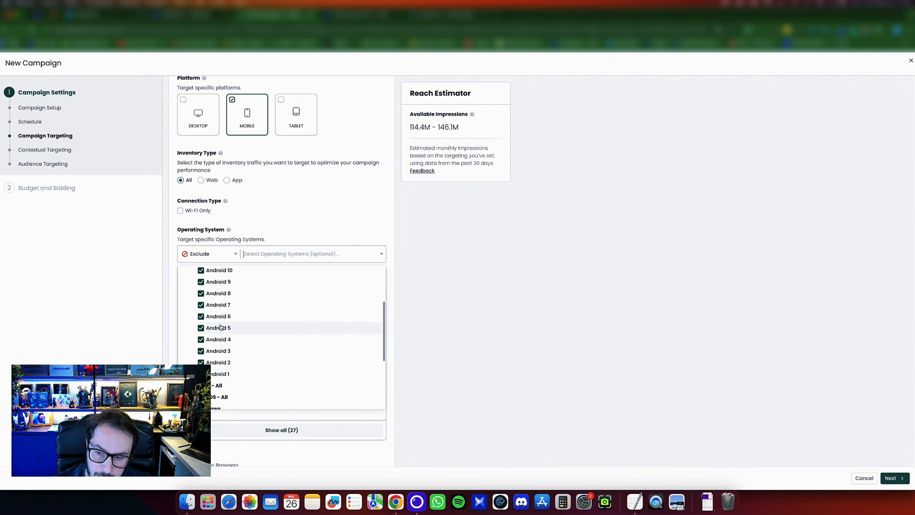
scroll(230, 330, "up", 5)
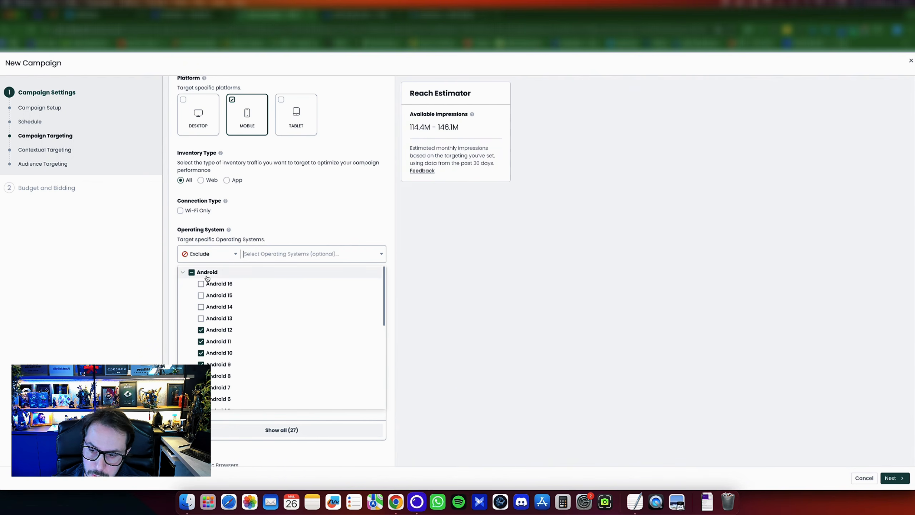
left_click(217, 330)
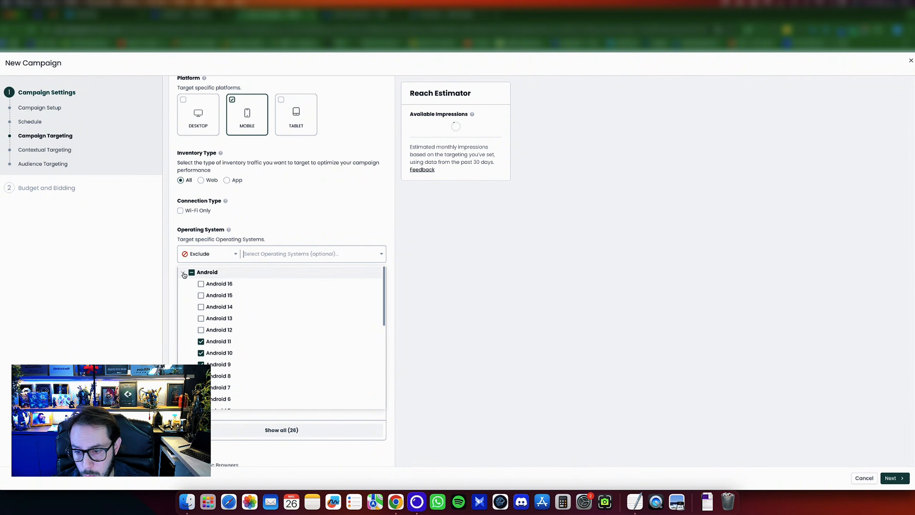
left_click(183, 272)
left_click(458, 282)
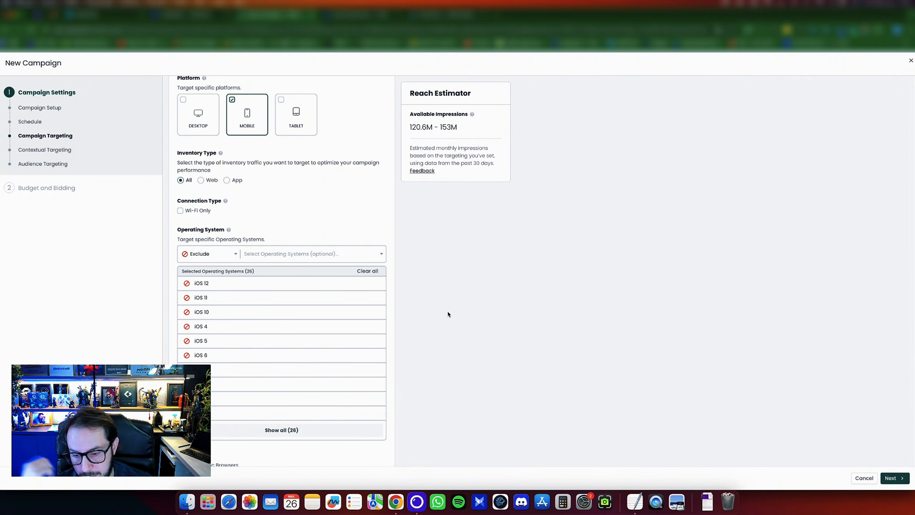
Switch the browser targeting to Exclude and exclude Chromium
scroll(291, 368, "down", 5)
left_click(231, 355)
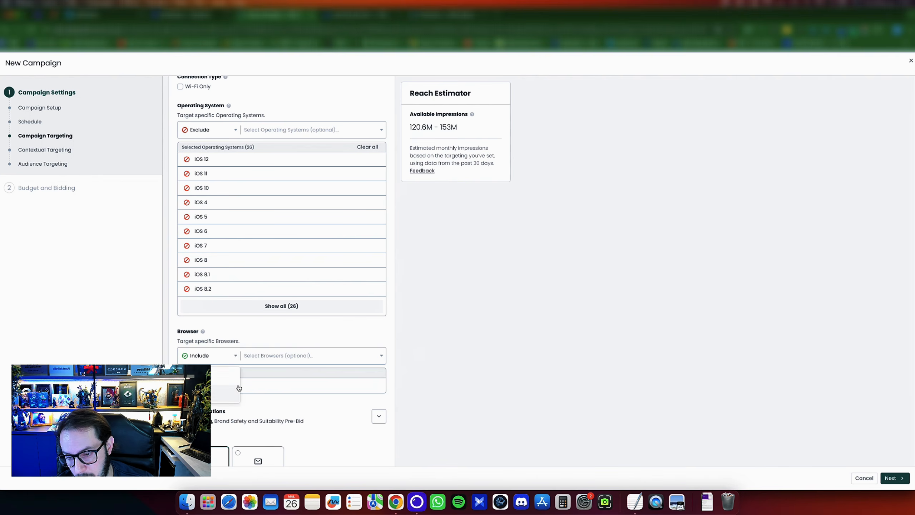
left_click(230, 393)
left_click(307, 355)
scroll(406, 357, "down", 5)
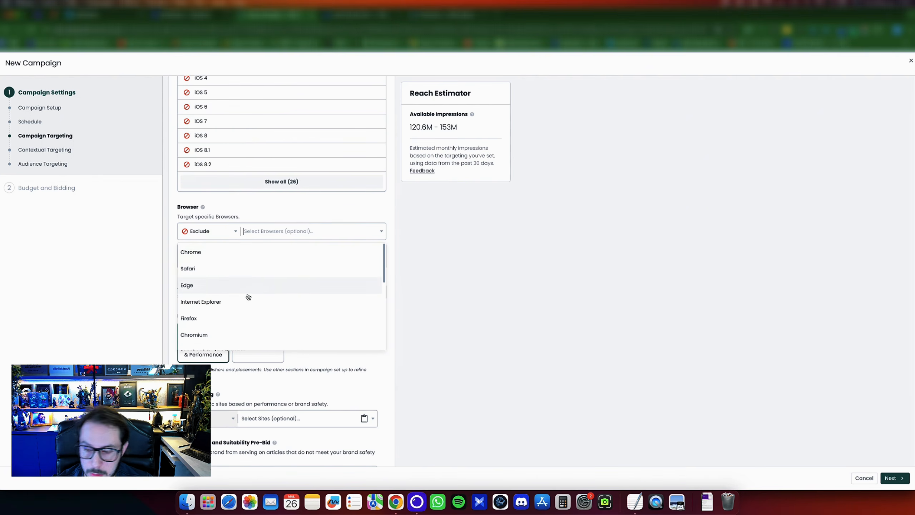
left_click(222, 335)
Add Opera and Yandex to the campaign's excluded browsers
left_click(268, 231)
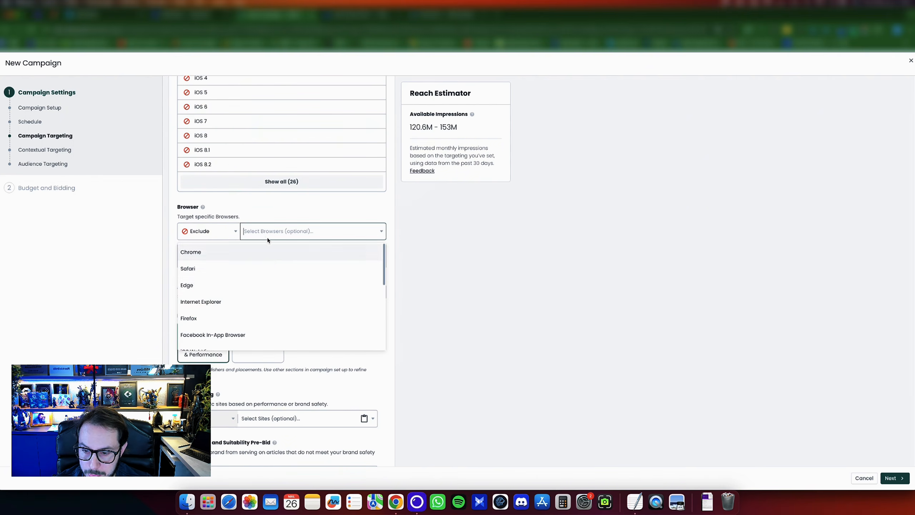
scroll(254, 309, "down", 3)
scroll(244, 315, "down", 3)
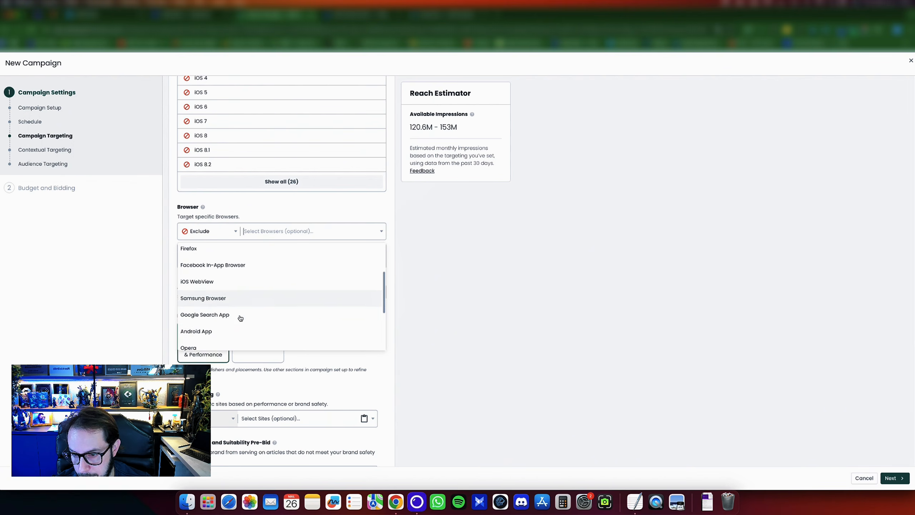
left_click(217, 338)
scroll(241, 313, "down", 3)
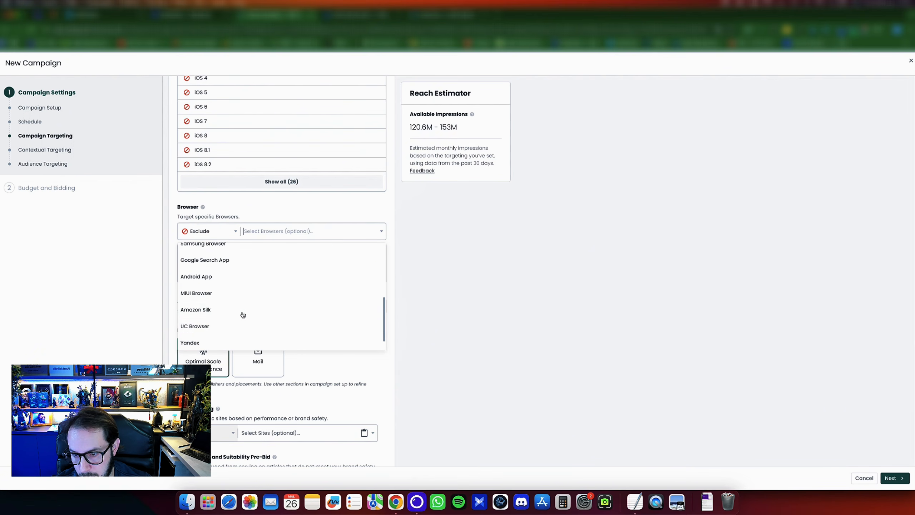
left_click(225, 325)
Exclude UC Browser and Amazon Silk from the browser targeting and close the browser list
left_click(280, 239)
scroll(252, 330, "down", 3)
left_click(246, 321)
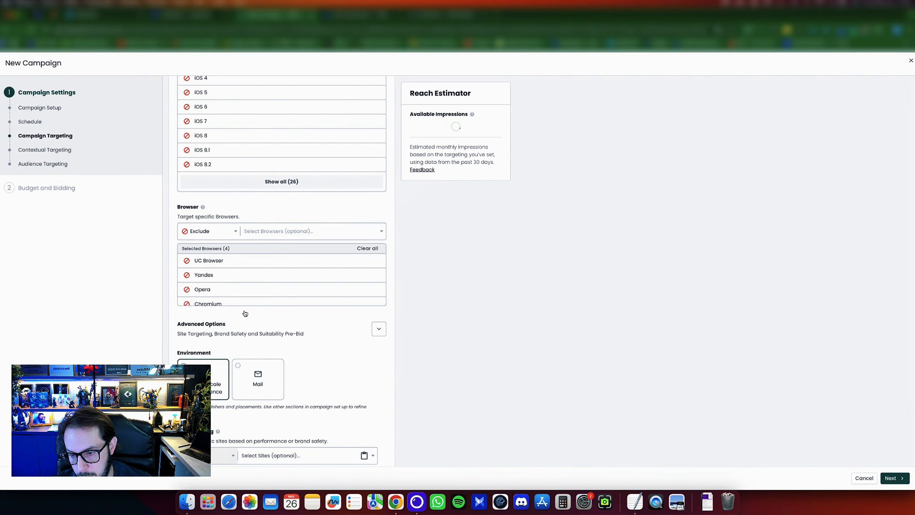
left_click(280, 233)
scroll(260, 305, "down", 3)
left_click(258, 322)
left_click(302, 233)
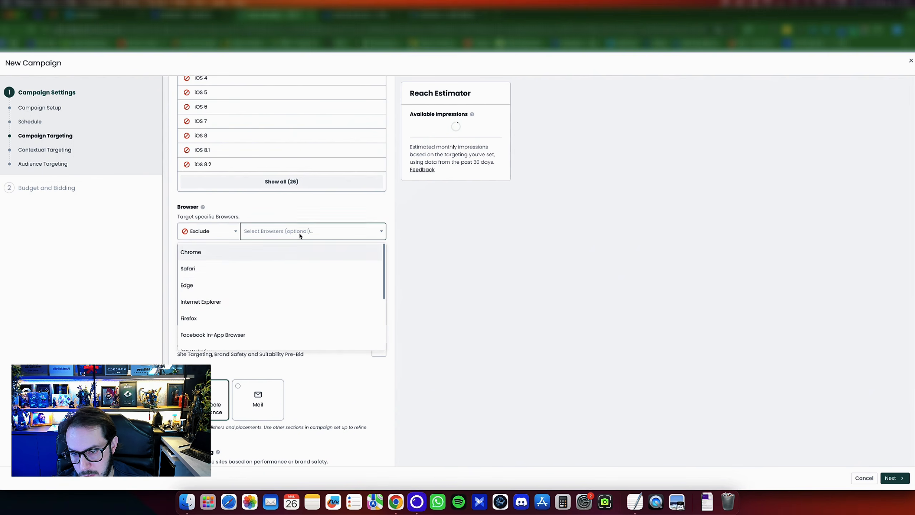
left_click(488, 327)
scroll(487, 330, "down", 3)
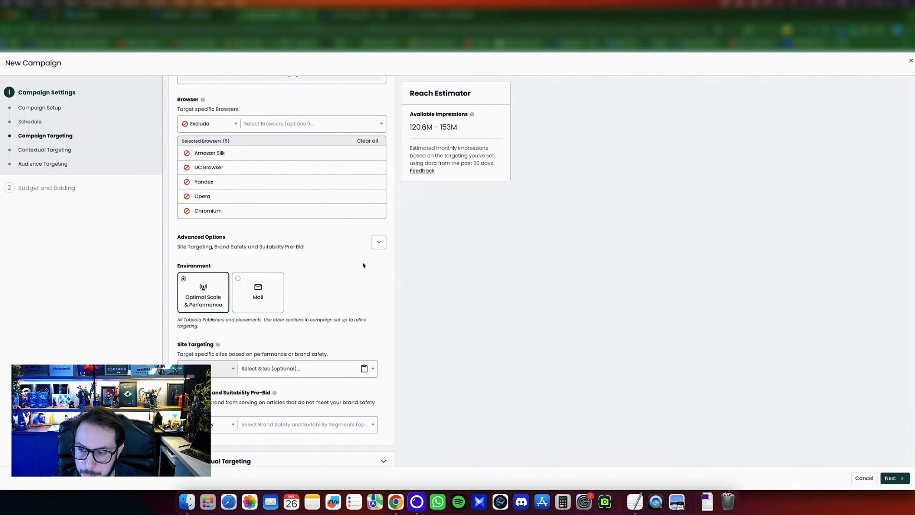
left_click(373, 246)
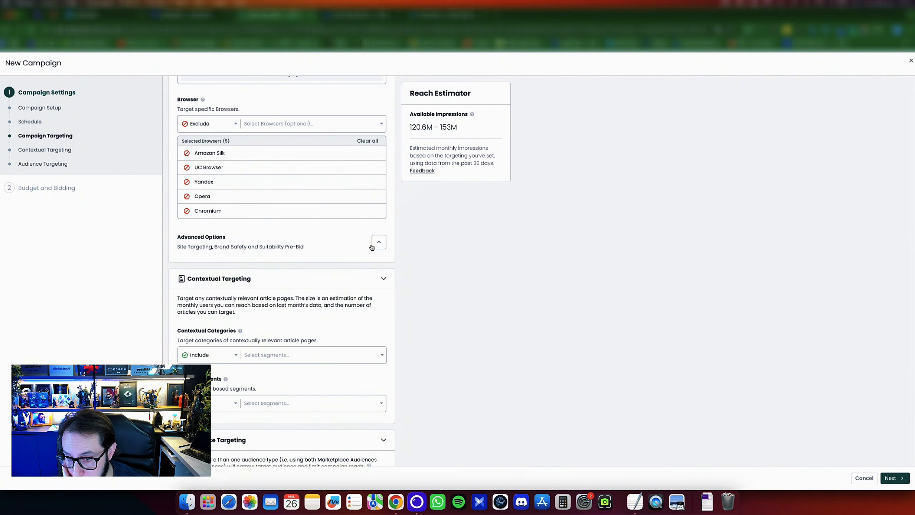
left_click(378, 245)
left_click(379, 245)
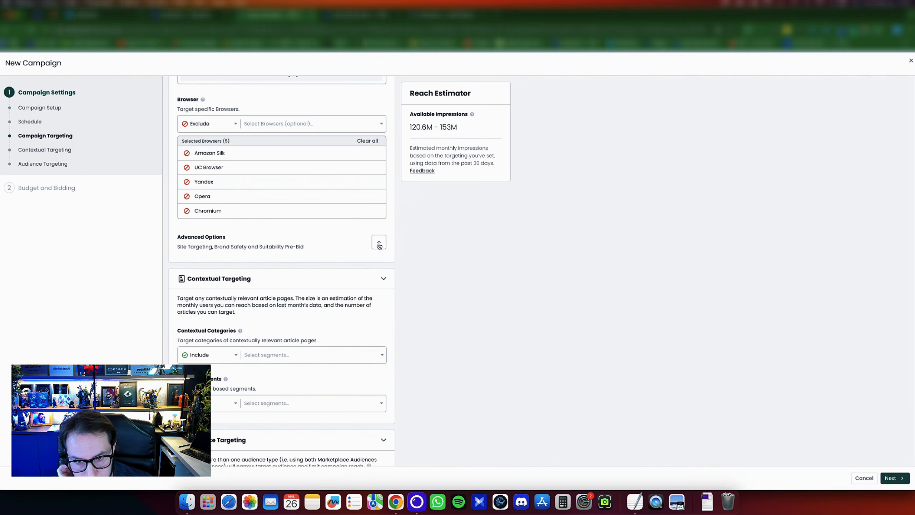
left_click(379, 246)
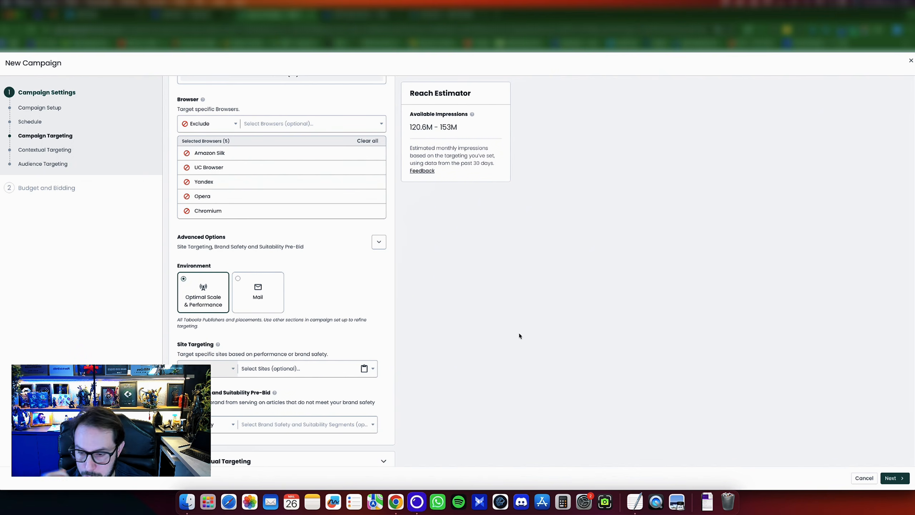
Look over the sites available for exclusion in Site Targeting and its bulk site entry box
scroll(236, 300, "down", 2)
left_click(374, 299)
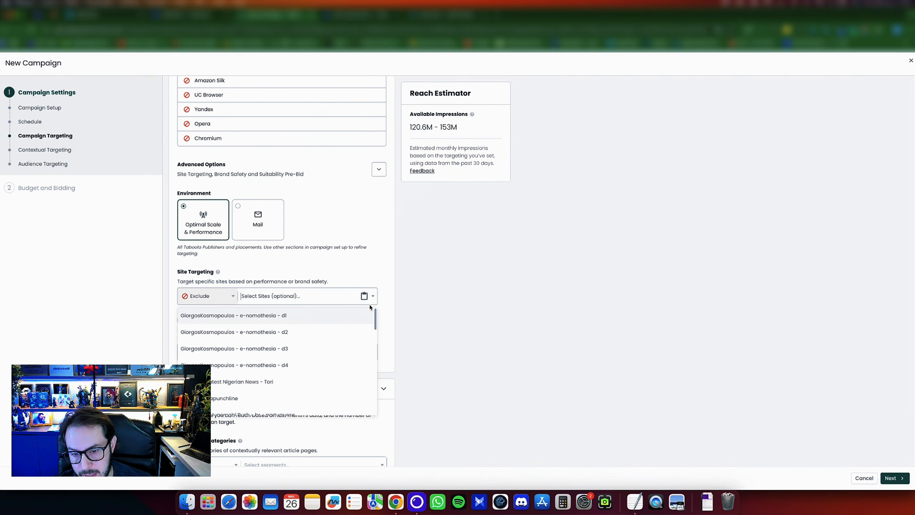
left_click(392, 302)
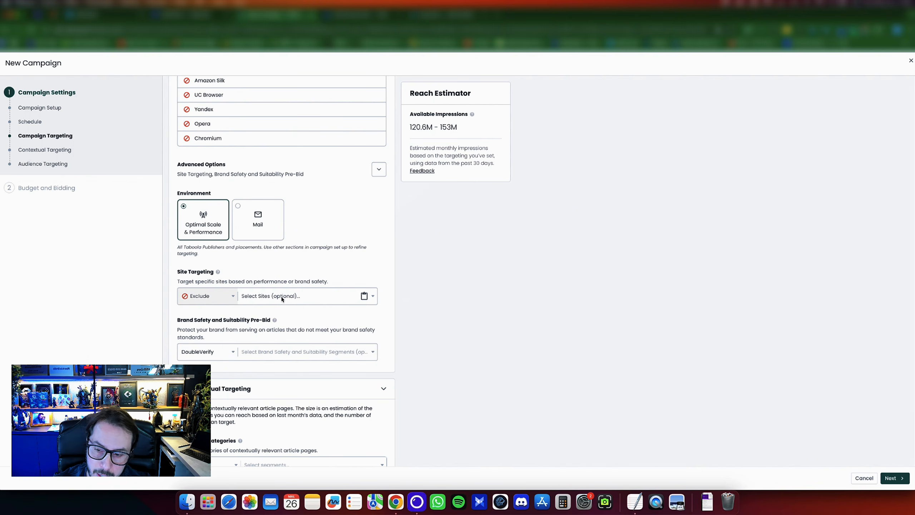
left_click(282, 298)
left_click(364, 298)
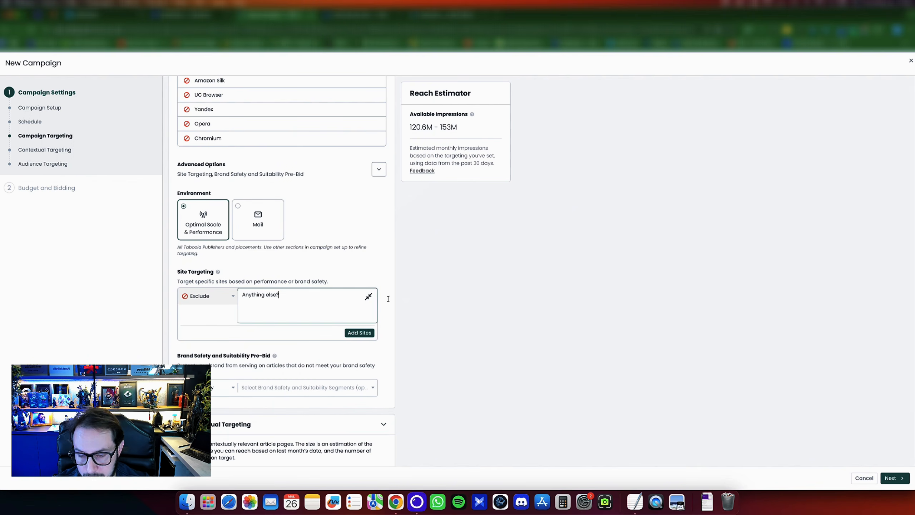
left_click(368, 296)
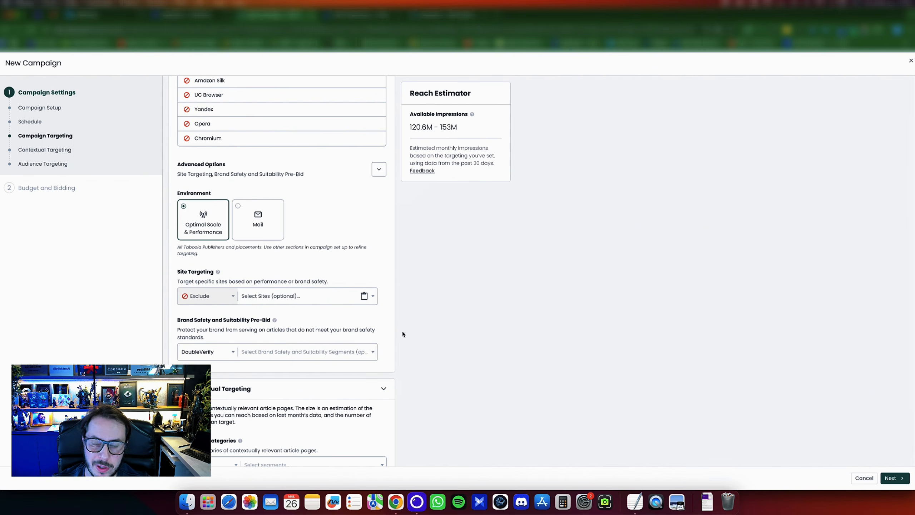
Leave the contextual and audience targeting at their defaults and continue to Budget and Bidding
scroll(403, 334, "down", 3)
scroll(388, 350, "down", 3)
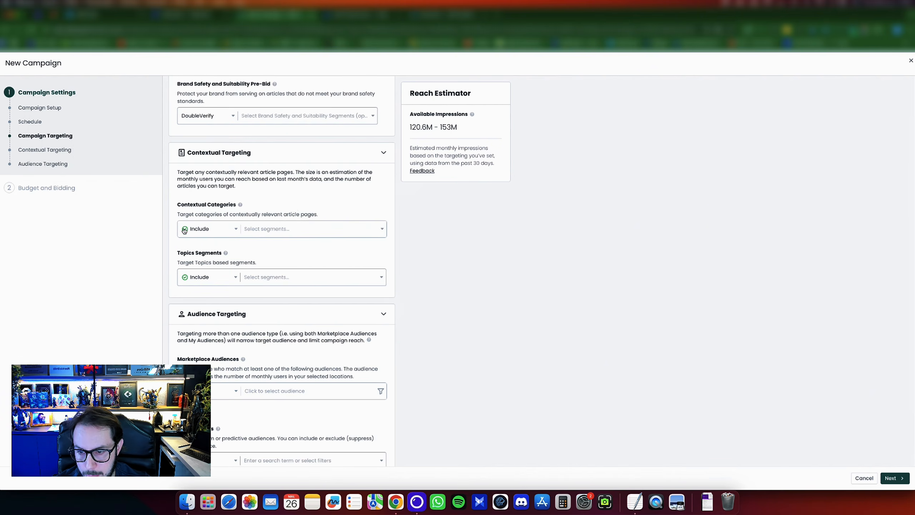
scroll(234, 313, "down", 1)
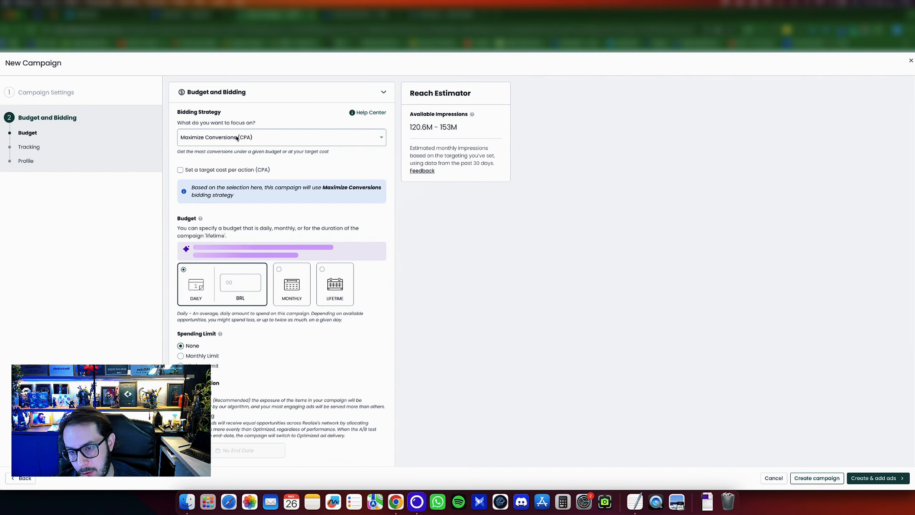
Keep Maximize Conversions (CPA) as the bidding strategy and dismiss Abby's budget suggestion
left_click(244, 138)
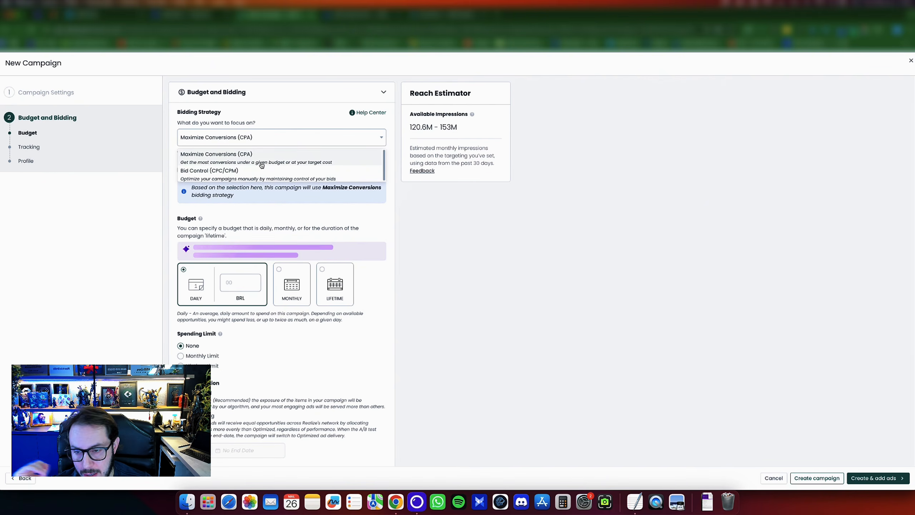
left_click(532, 232)
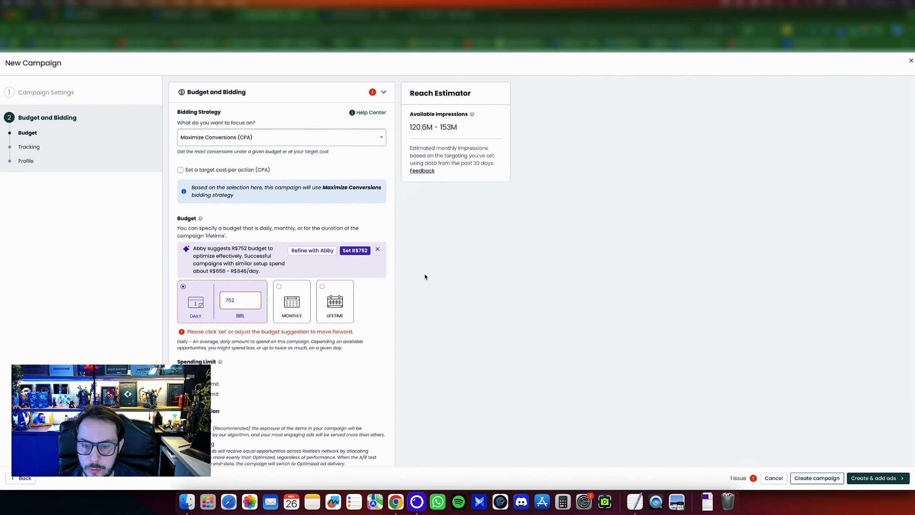
left_click(377, 249)
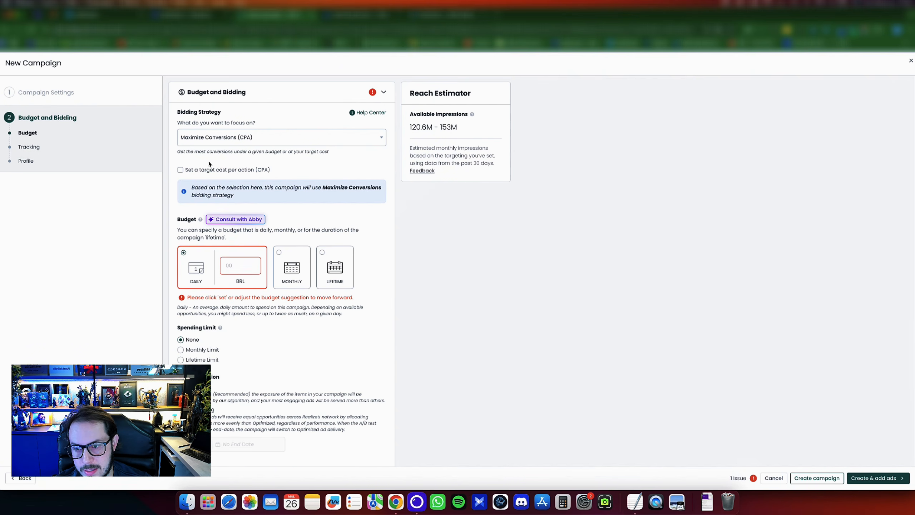
left_click(181, 170)
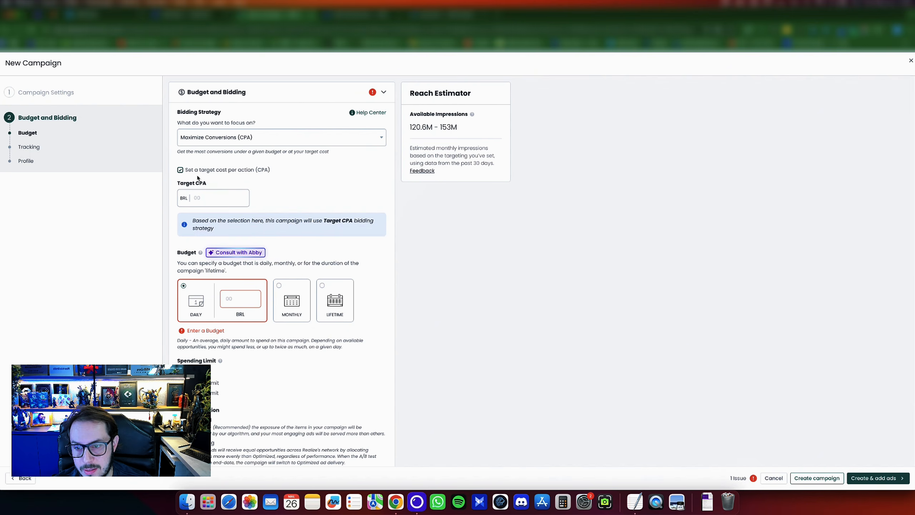
left_click(206, 198)
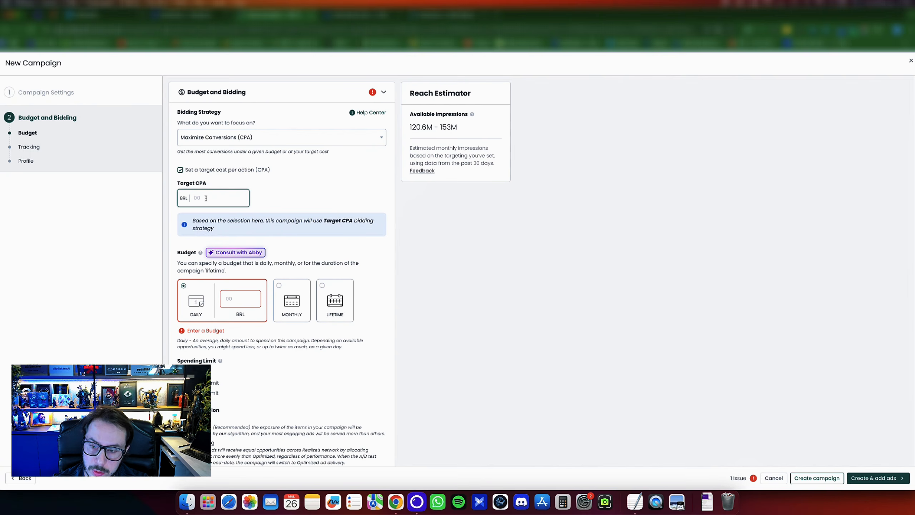
left_click(181, 170)
Set the campaign's daily budget to 100 BRL
left_click(235, 270)
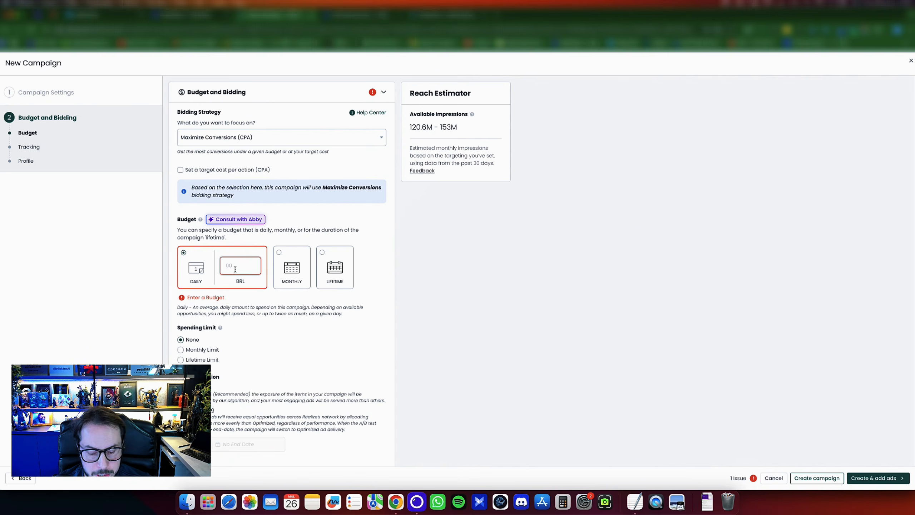
type("100")
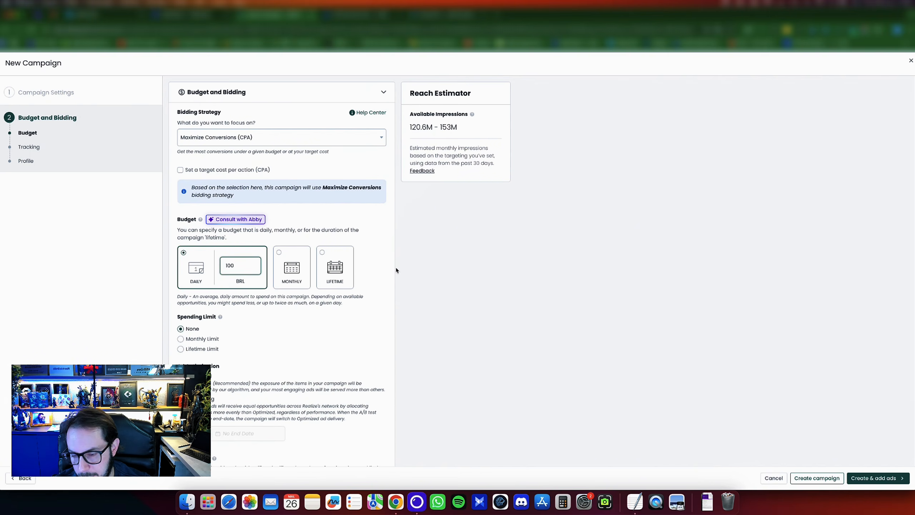
left_click(490, 269)
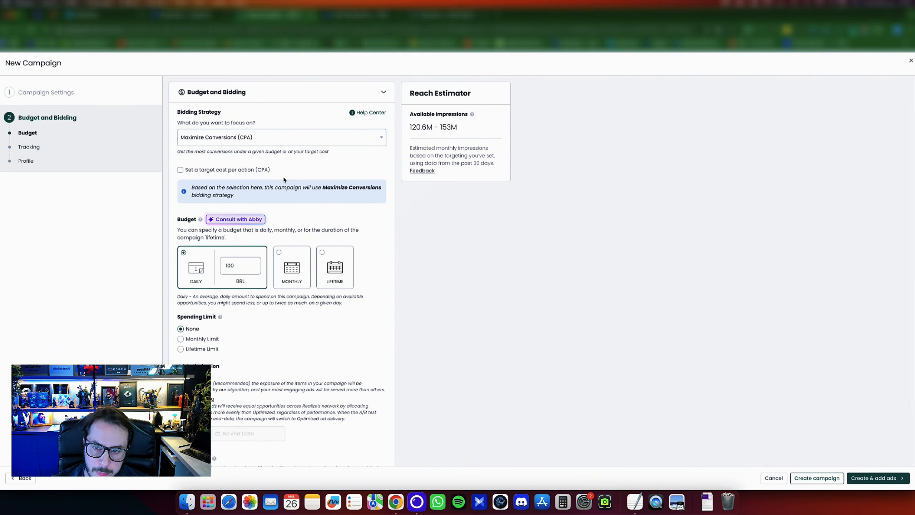
Create the campaign with the default spending limit, optimization and tracking settings, and continue to its ad setup
scroll(284, 176, "down", 10)
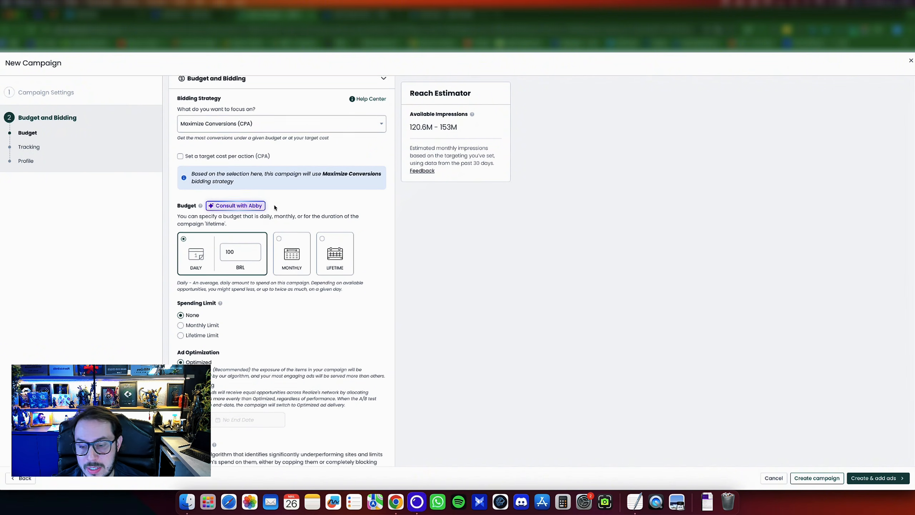
scroll(252, 270, "down", 3)
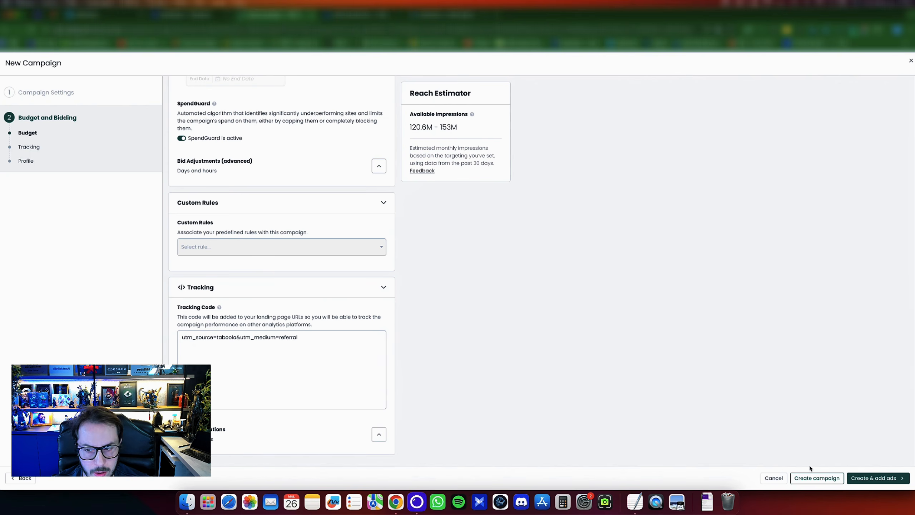
left_click(874, 478)
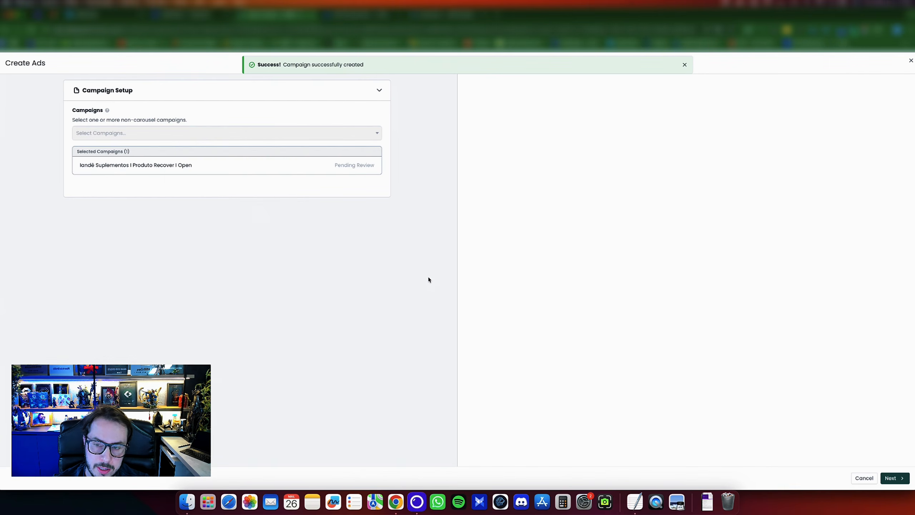
left_click(901, 479)
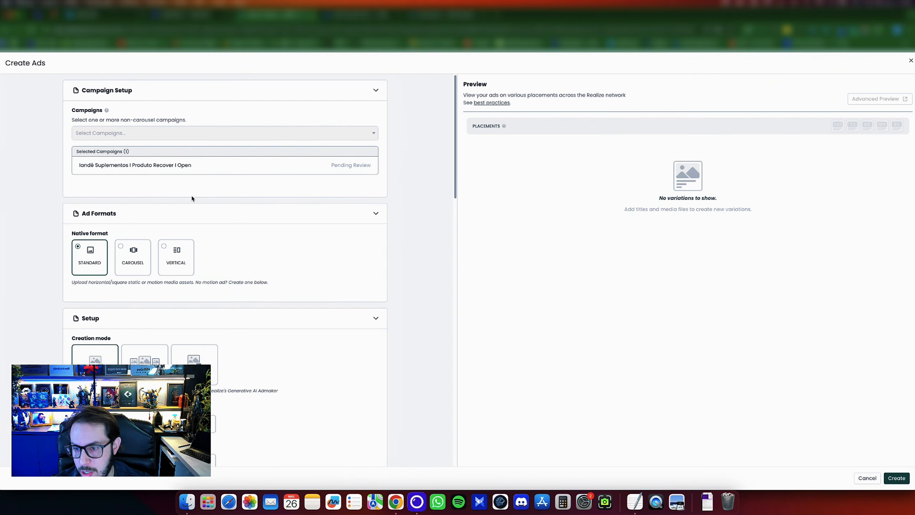
Keep the Standard format and Variations creation mode, and paste the product's sleep landing page URL into the ad setup
scroll(190, 262, "down", 3)
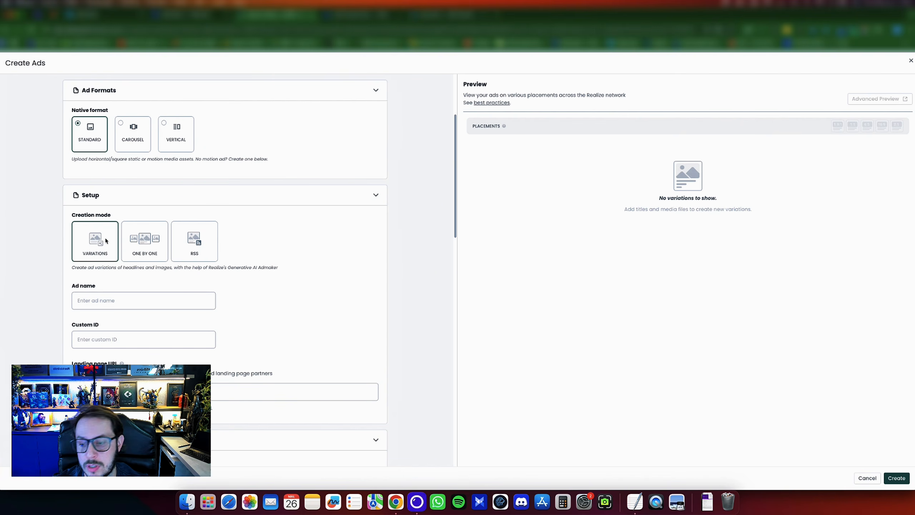
left_click(133, 239)
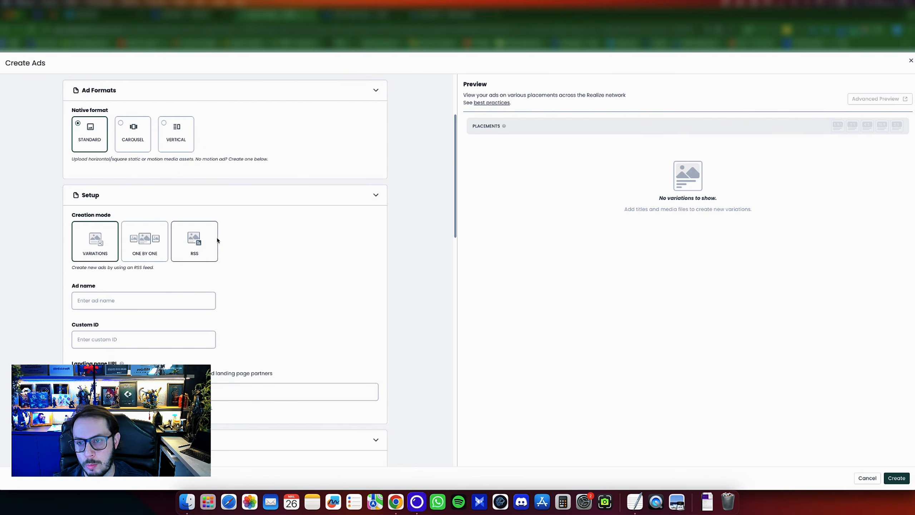
left_click(158, 392)
key("super+v")
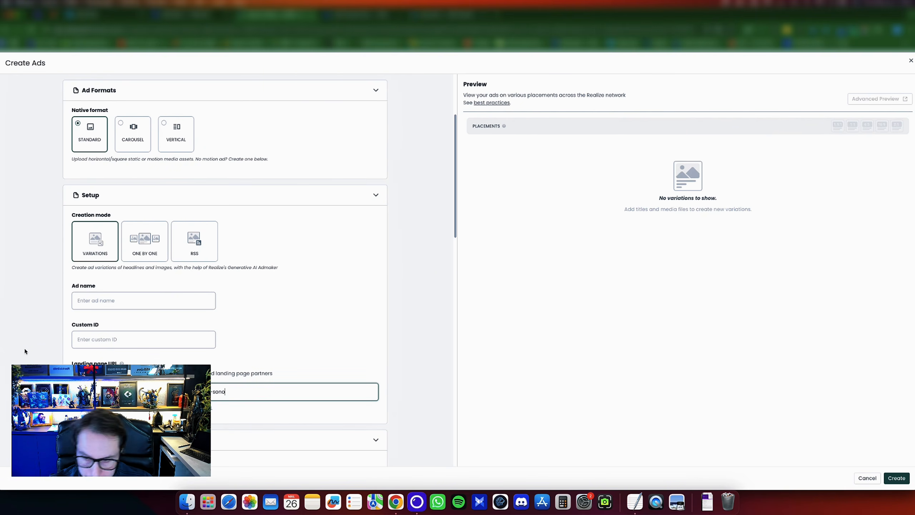
left_click(27, 351)
Search the stock media for "sleep" and add the video of a person in bed beside a lit lamp
scroll(142, 287, "down", 5)
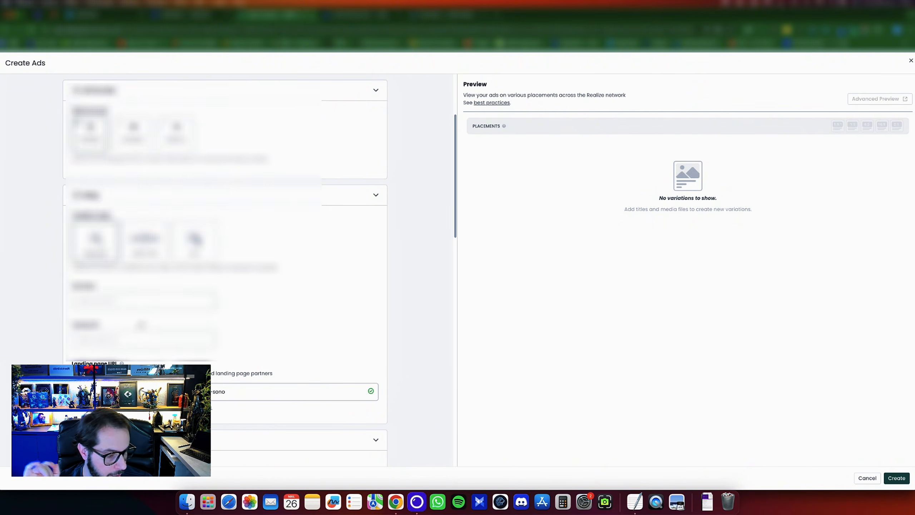
scroll(125, 326, "down", 4)
scroll(125, 322, "down", 1)
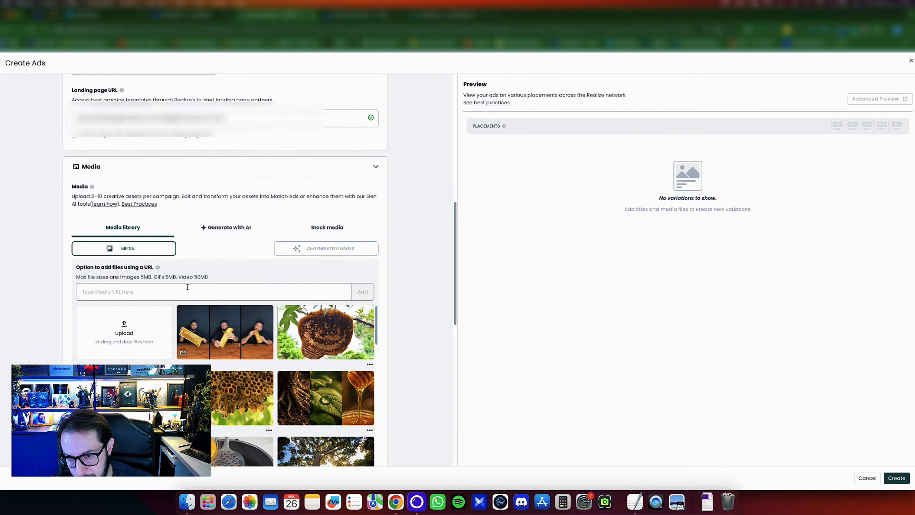
left_click(313, 228)
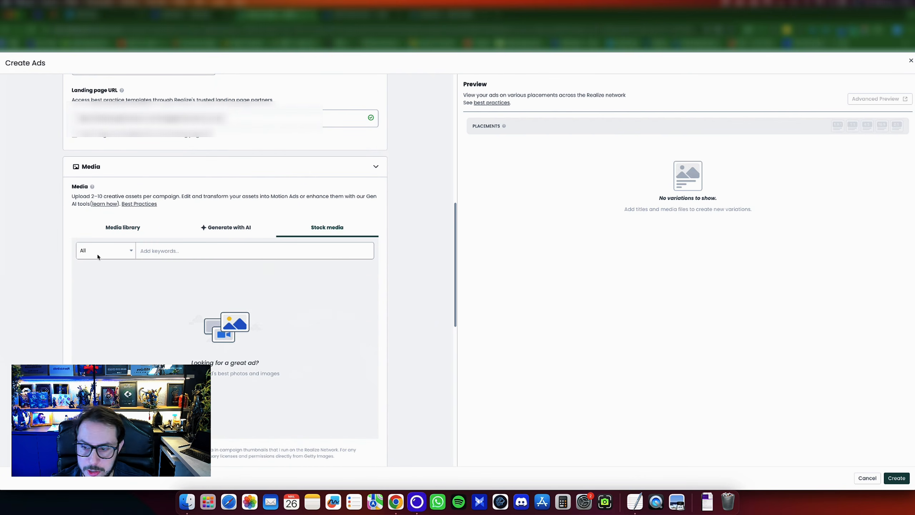
left_click(201, 251)
type("sleep")
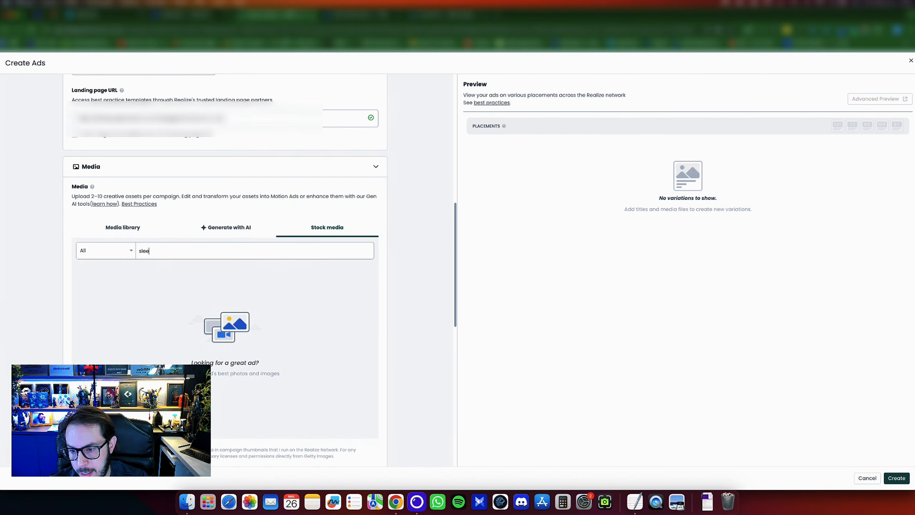
key("Return")
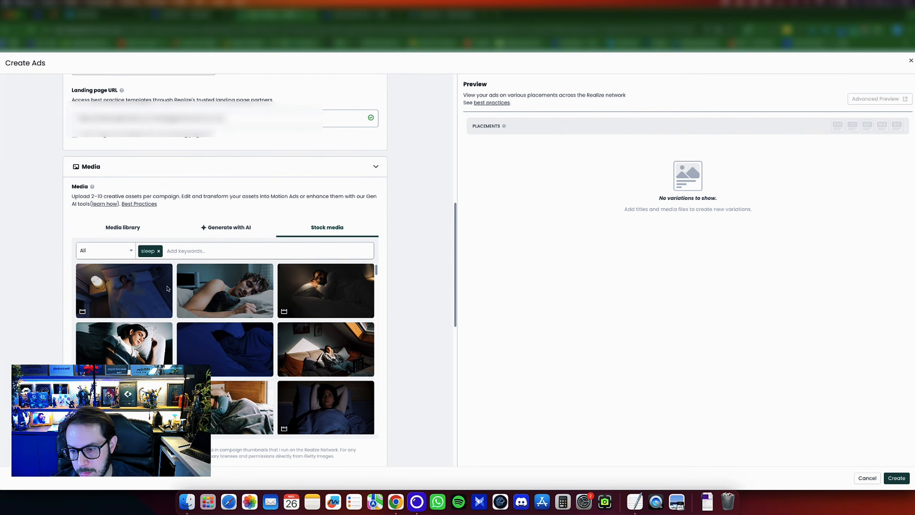
mouse_move(130, 297)
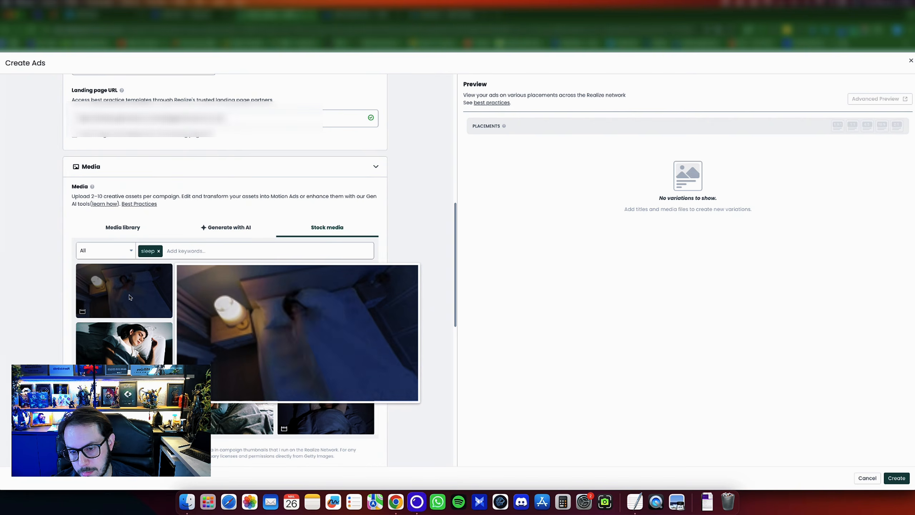
left_click(131, 297)
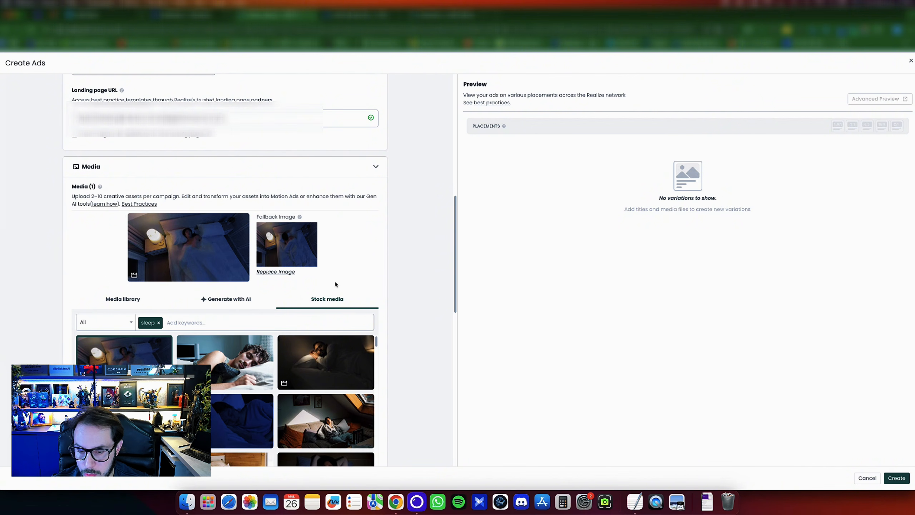
Enter "Problemas para dormir, clique aqui e saiba como melhorar hoje!" as the headline of text variation 1
scroll(335, 285, "down", 7)
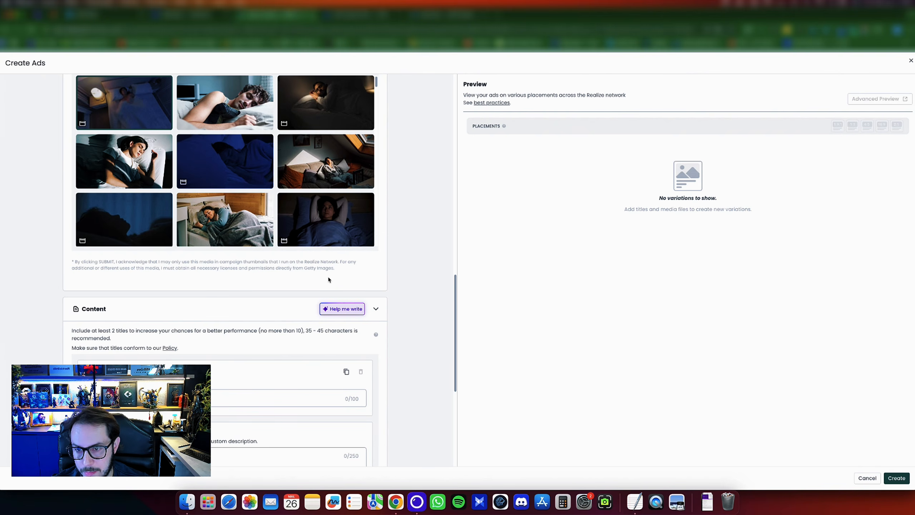
scroll(296, 283, "down", 3)
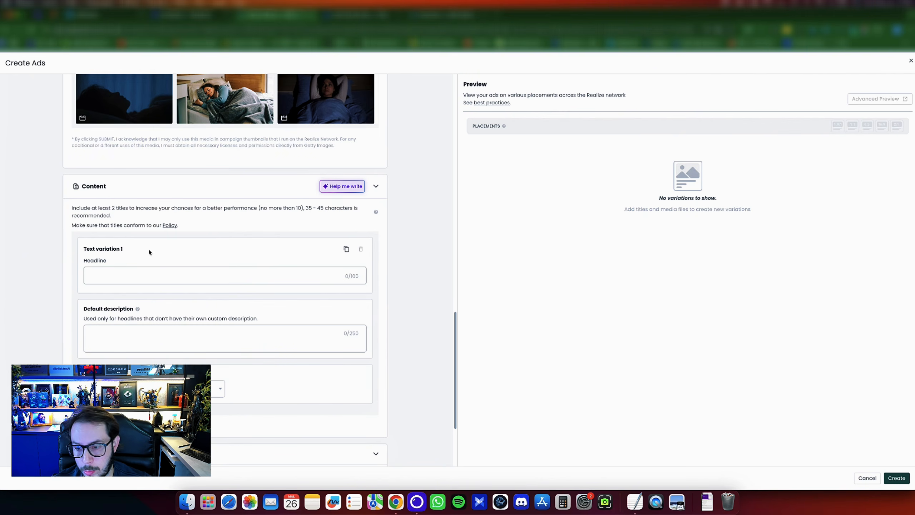
left_click(134, 274)
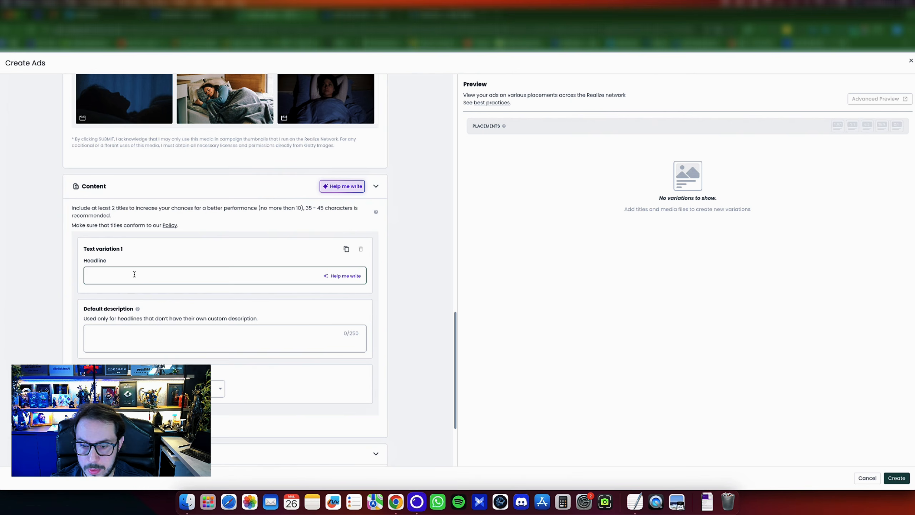
left_click(265, 273)
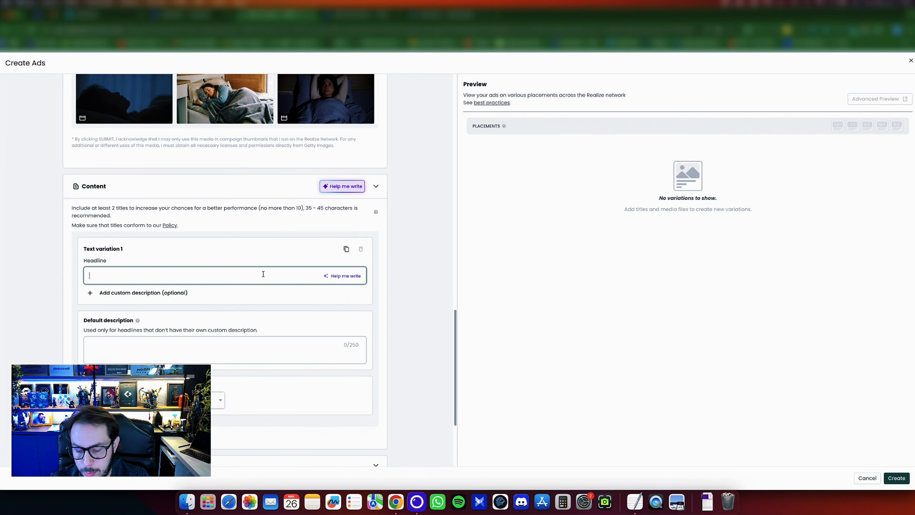
type("Problemas para dormir, clique aqui e saiba como melhorar hoje!")
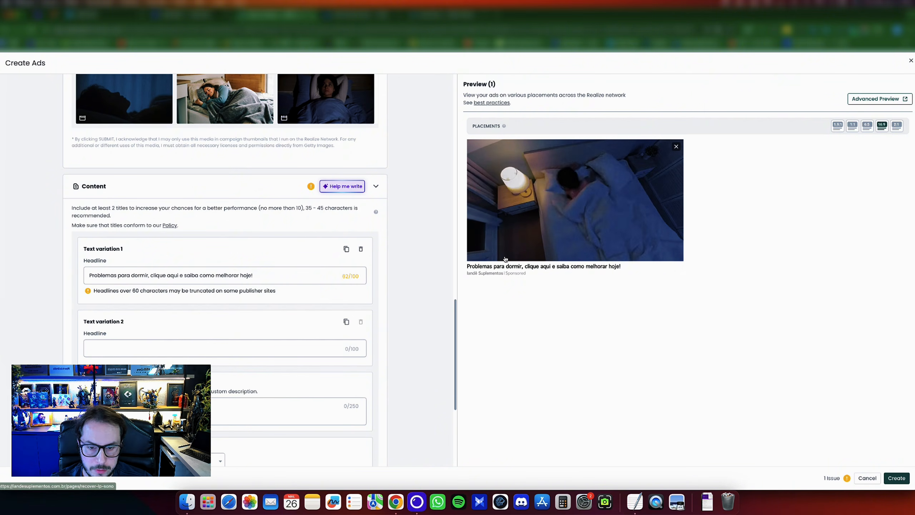
Enter "Descubra como maracuja + camomila podem te ajudar a dormir melhor" as the headline of text variation 2
left_click(144, 346)
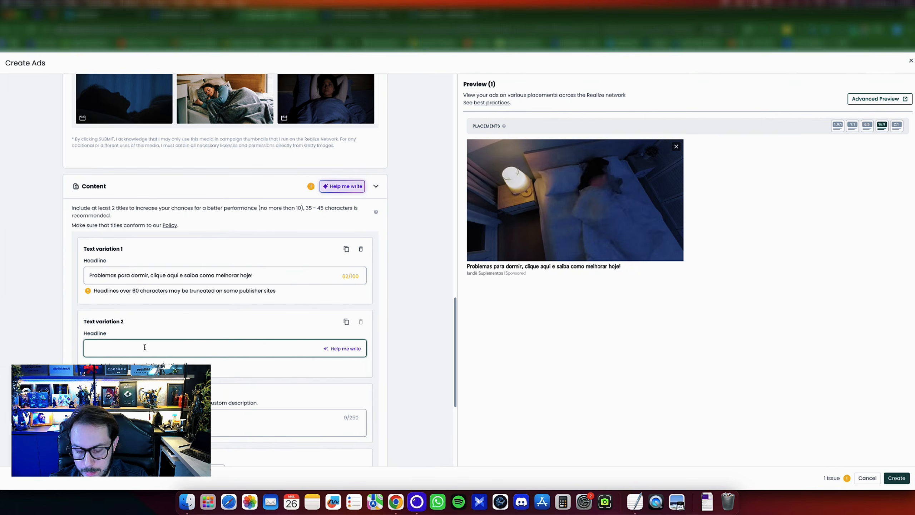
type("Descubra como Maracuja")
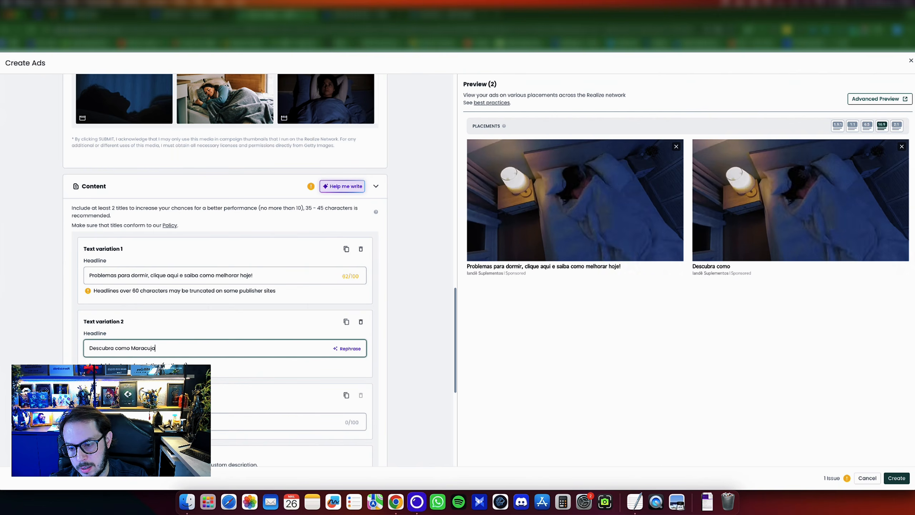
key("alt+BackSpace")
type("maracuja +")
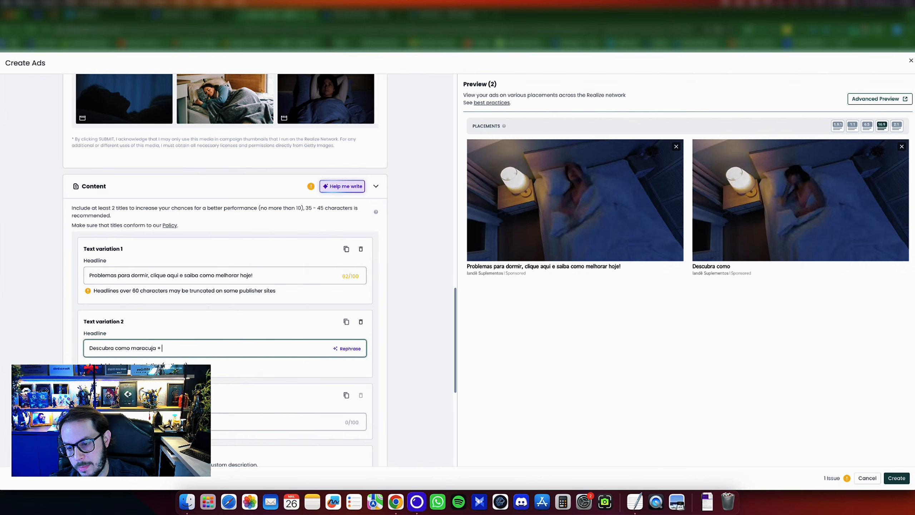
type(" camomila po")
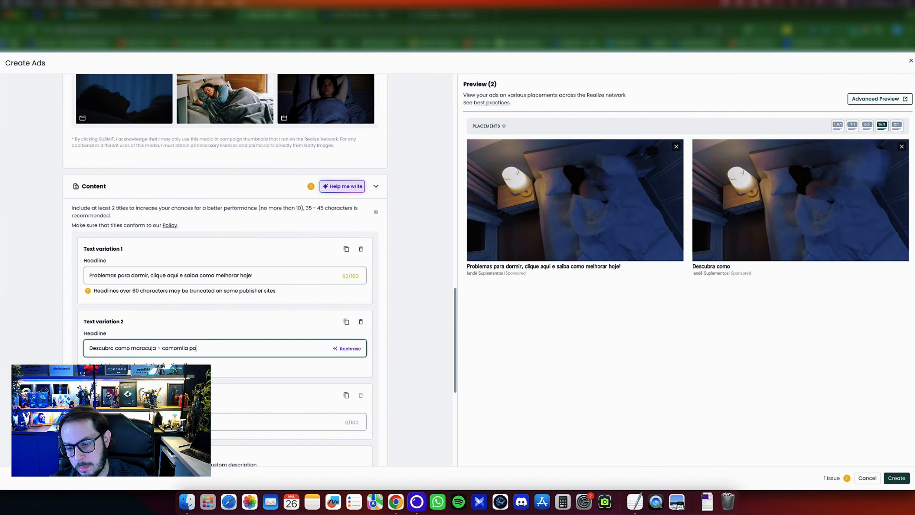
type("dem te ajudar a dormir melhor")
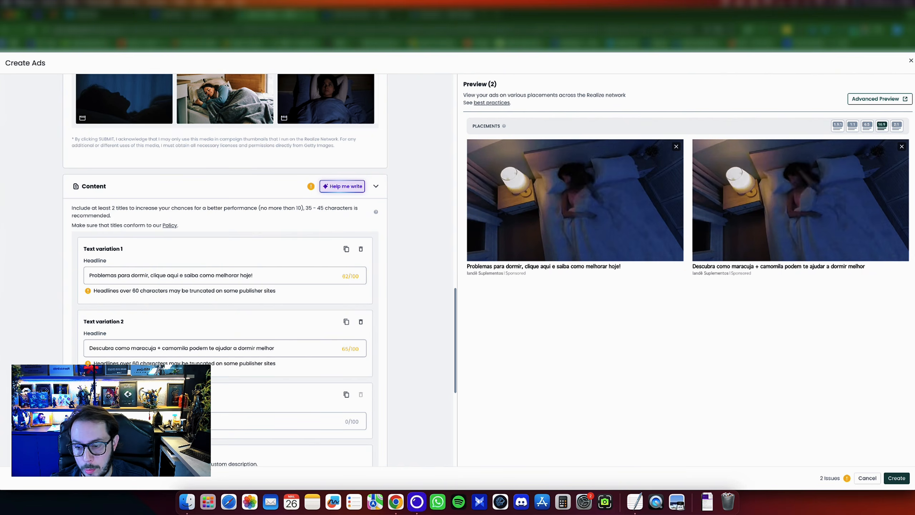
Enter "O segredo para domir profundamente foi revelado" as headline 3 and "Como pessoas estão dormindo melhor com esse truque" as headline 4
left_click(202, 421)
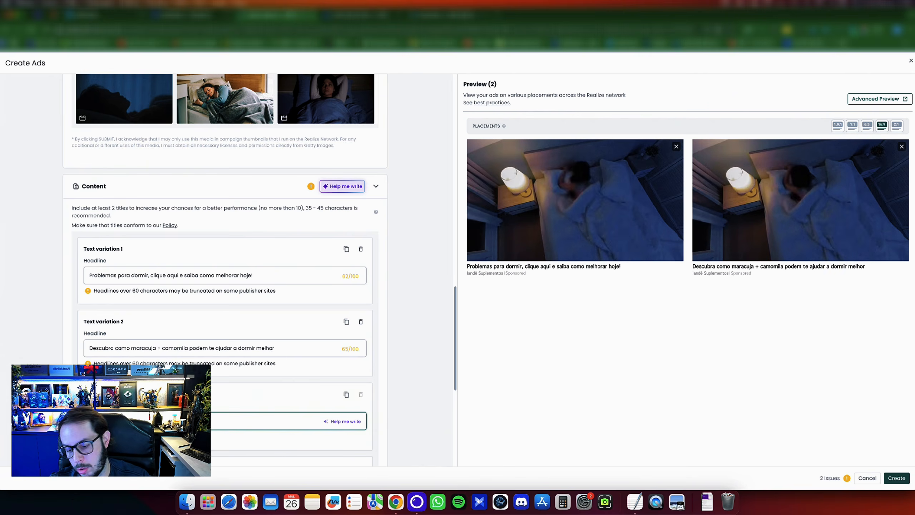
type("O se")
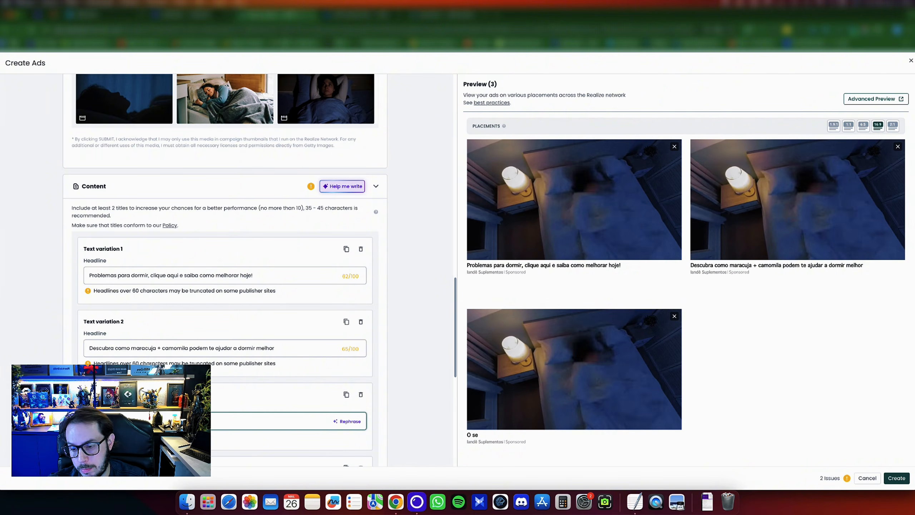
type("gredo para")
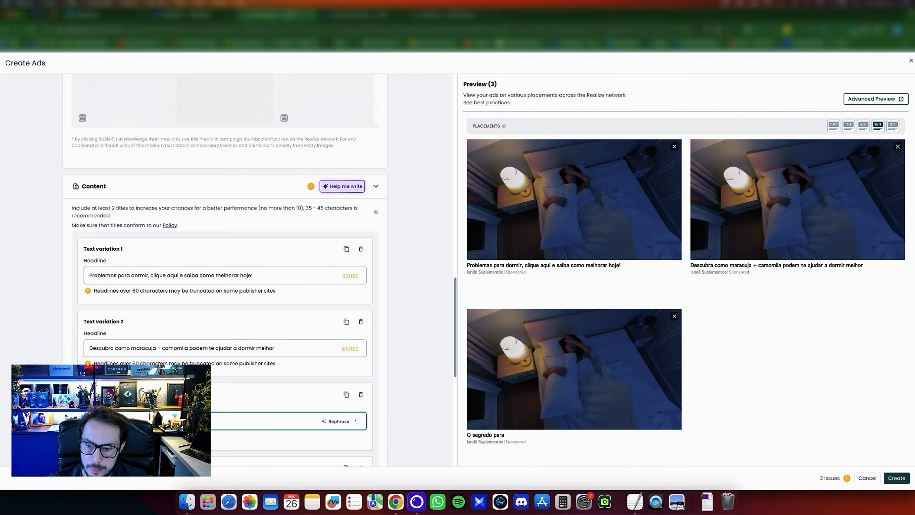
type(" domir profundamente foi revelado")
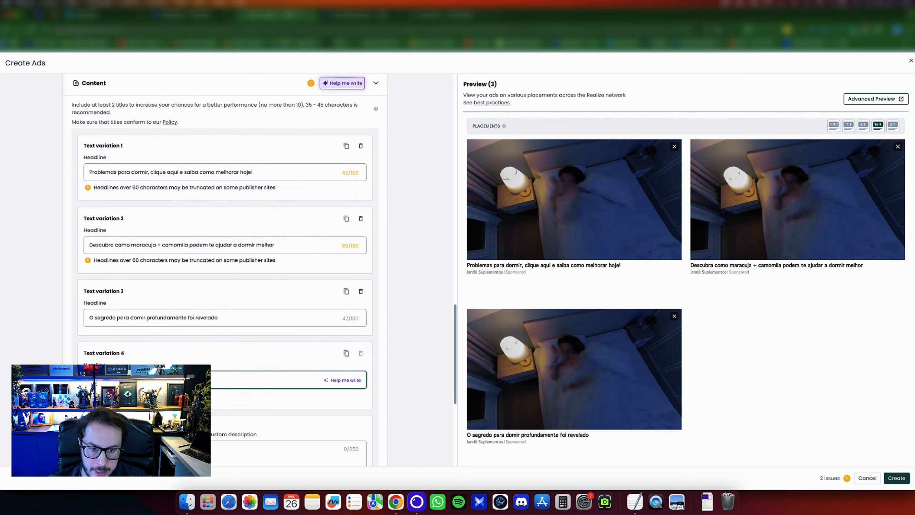
type("Como")
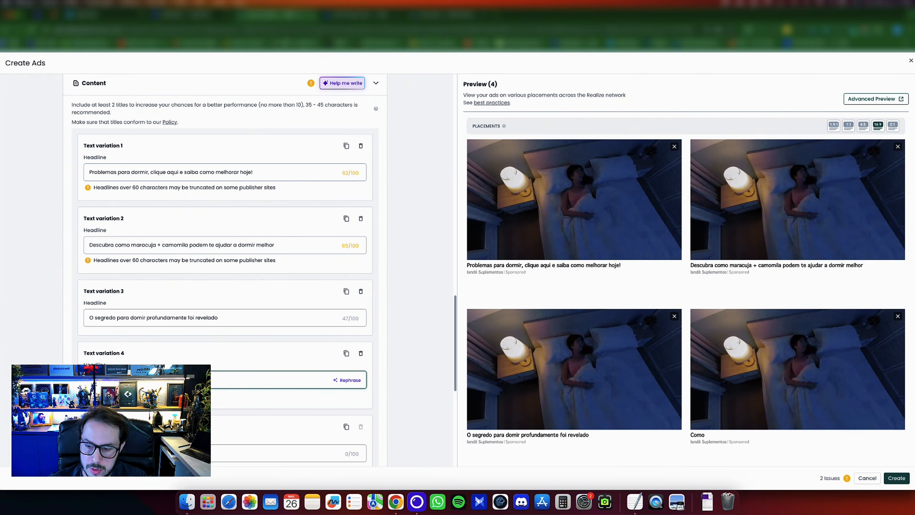
type("pessoas estão dormindo melhor com esse tr")
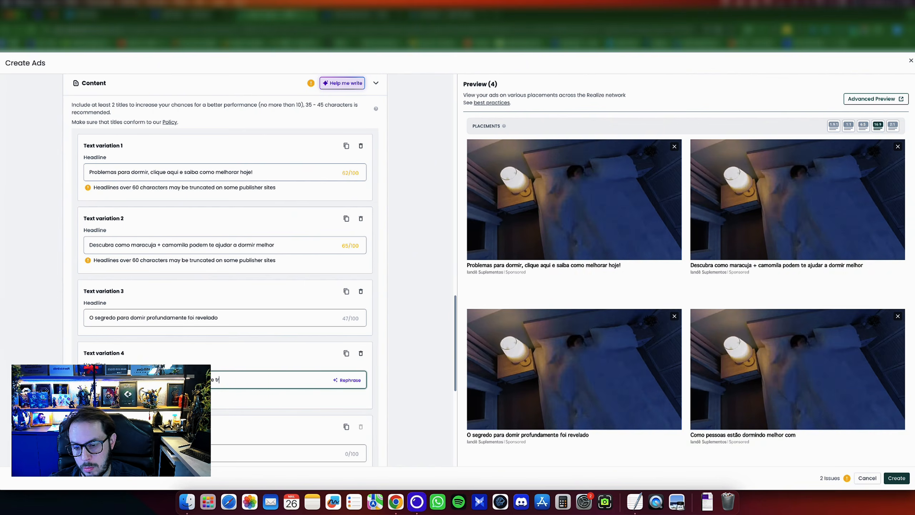
Add the stock video of the woman lying awake in the dark with her arms raised around her head
scroll(299, 317, "up", 15)
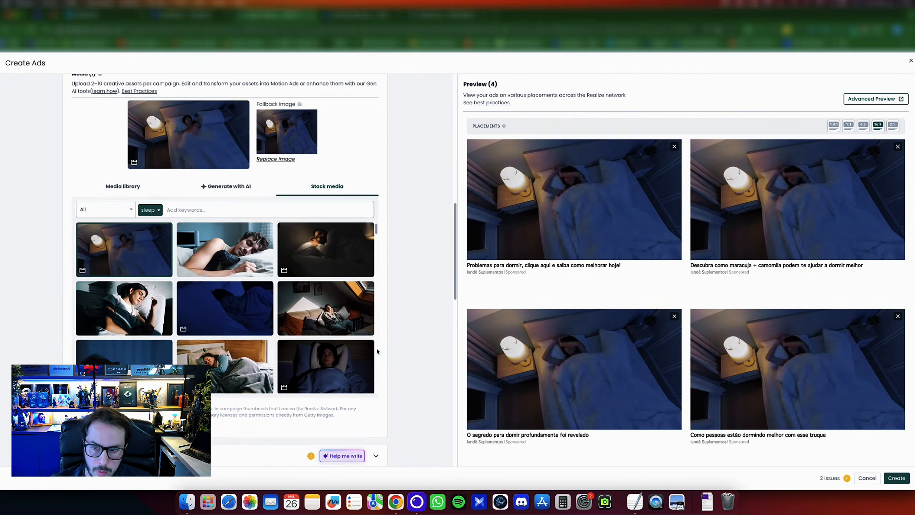
scroll(299, 317, "down", 7)
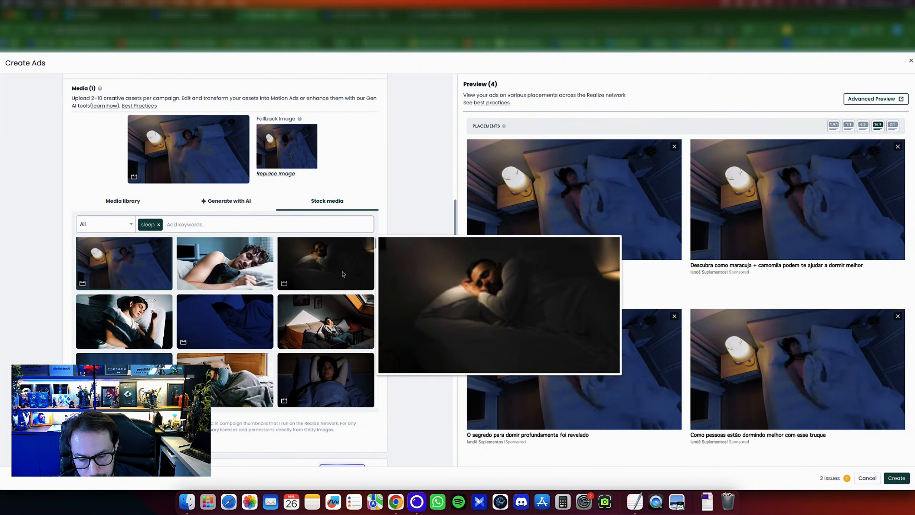
mouse_move(135, 348)
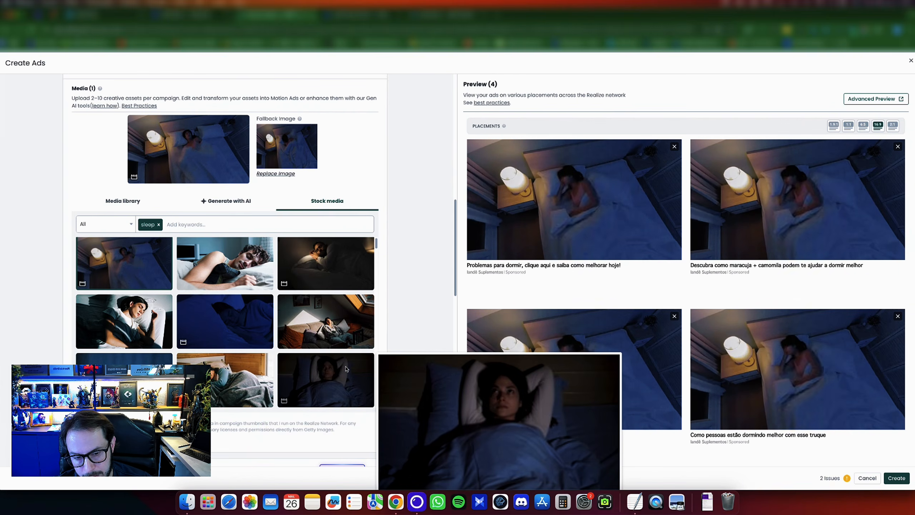
left_click(351, 372)
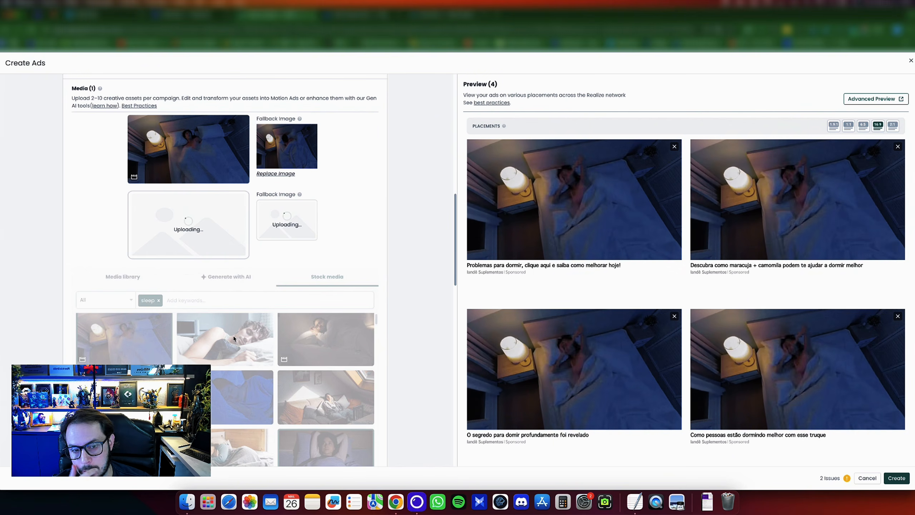
Add the stock image of the man in bed clutching his head and the dark stock video of a person sleeping under blue bedding
scroll(248, 361, "down", 15)
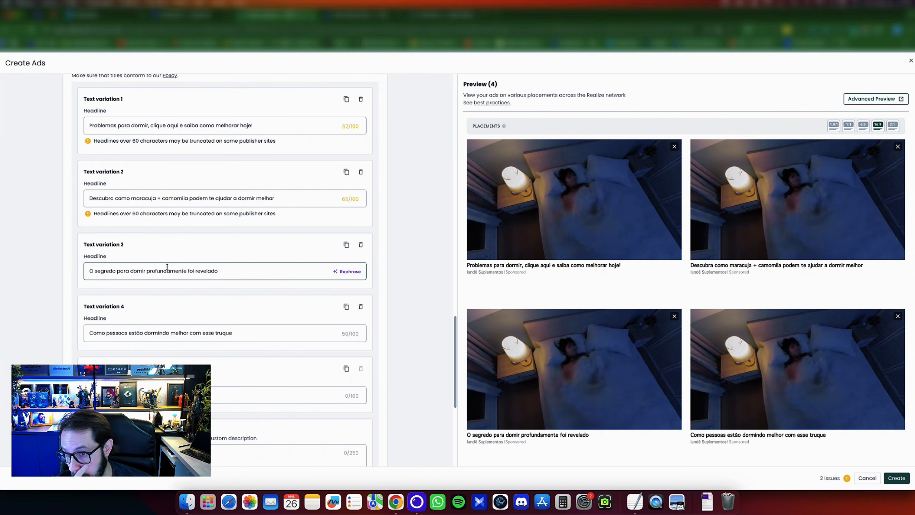
scroll(207, 199, "up", 15)
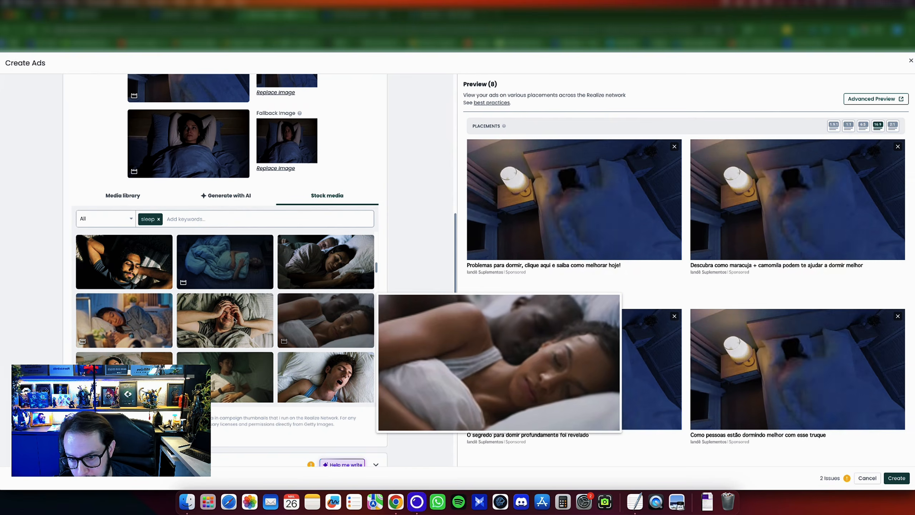
left_click(302, 321)
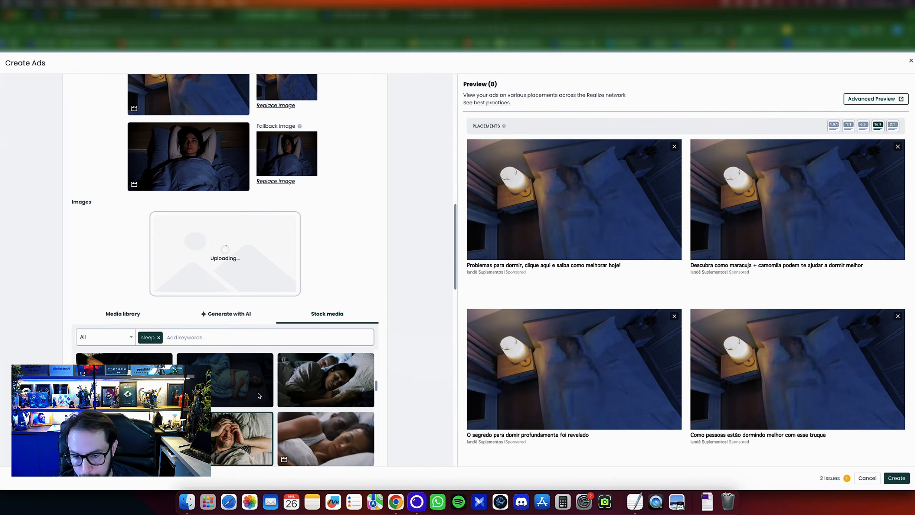
scroll(259, 396, "down", 1)
scroll(349, 423, "up", 2)
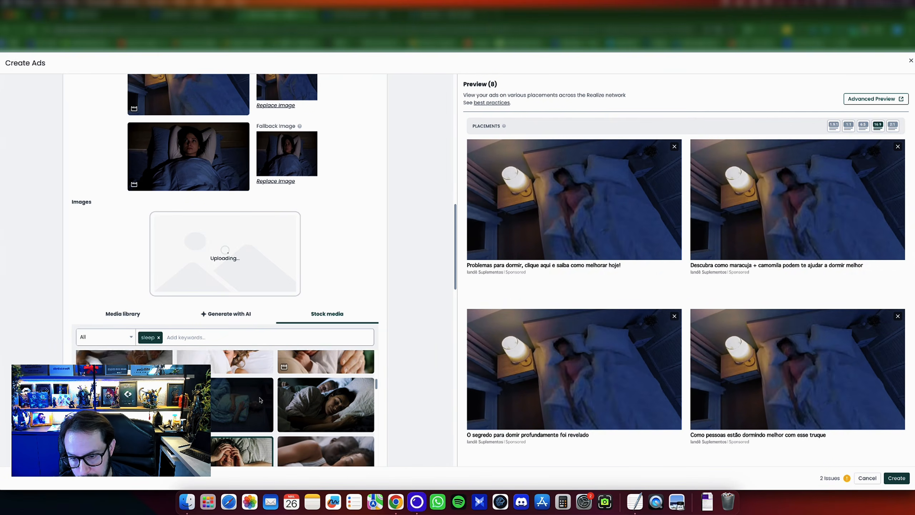
mouse_move(220, 415)
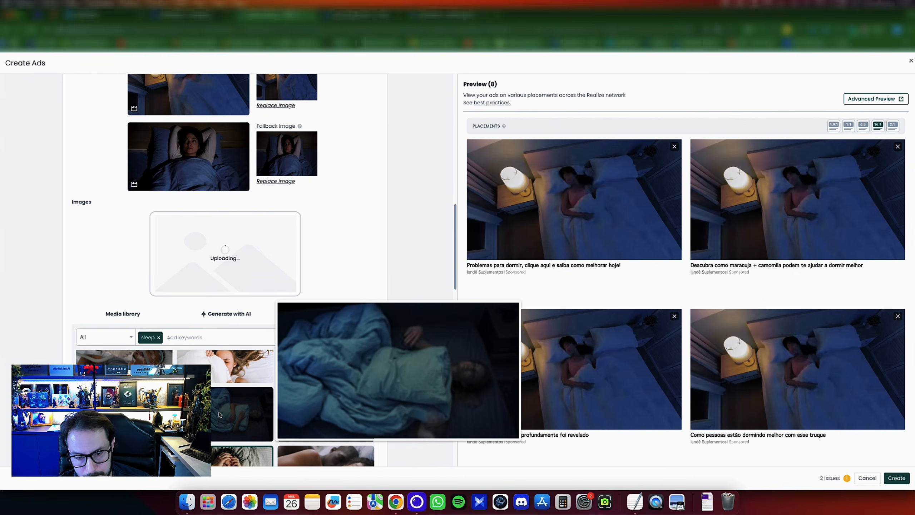
left_click(219, 415)
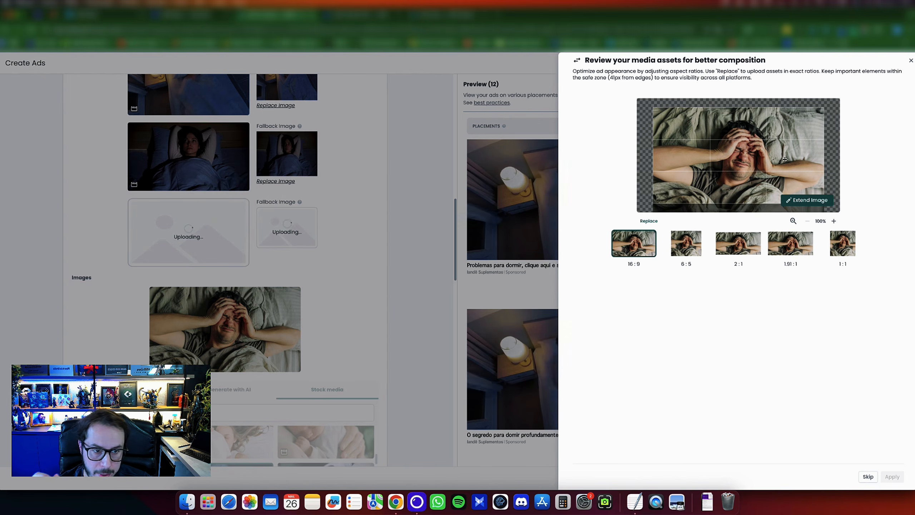
Shift the man's image upward within its 16:9 crop and apply the adjusted composition
left_click_drag(785, 160, 784, 144)
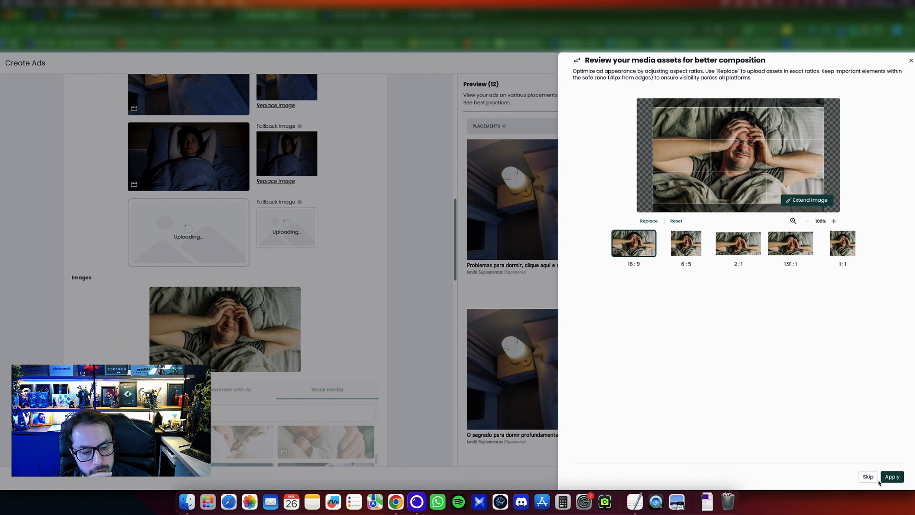
left_click(892, 477)
scroll(356, 382, "down", 10)
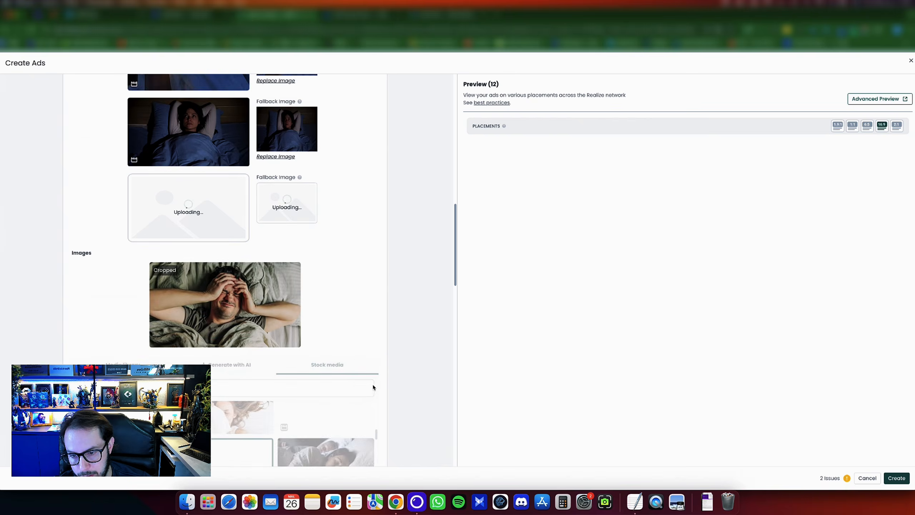
Browse the "sleep" stock media results for further images and videos suited to the ads
scroll(378, 362, "up", 5)
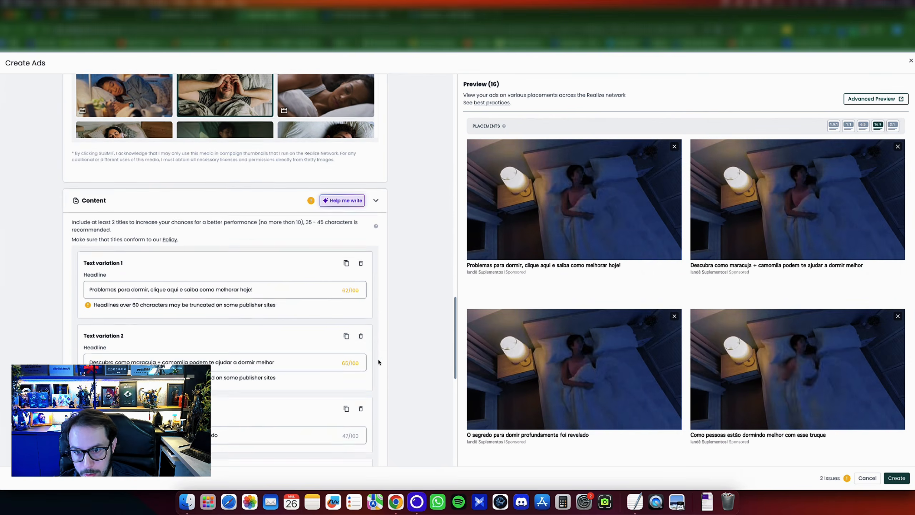
scroll(382, 324, "up", 2)
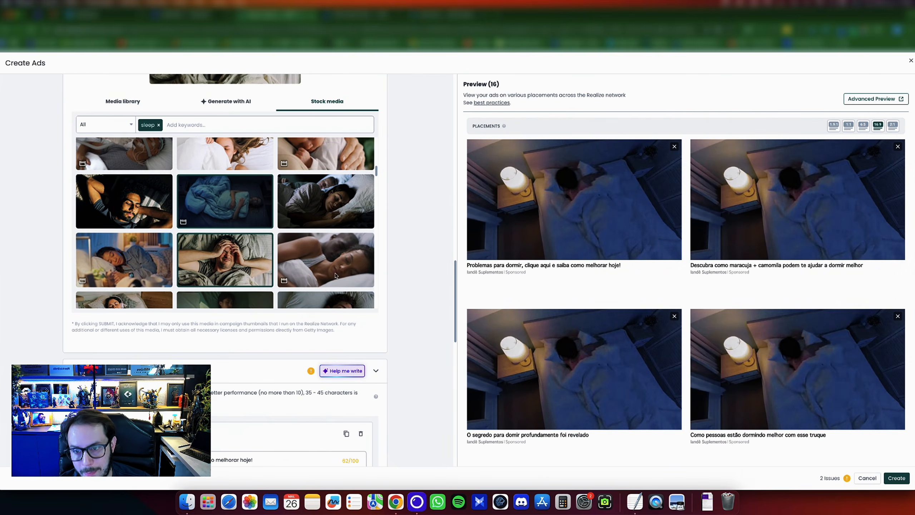
scroll(338, 276, "down", 3)
scroll(324, 274, "down", 2)
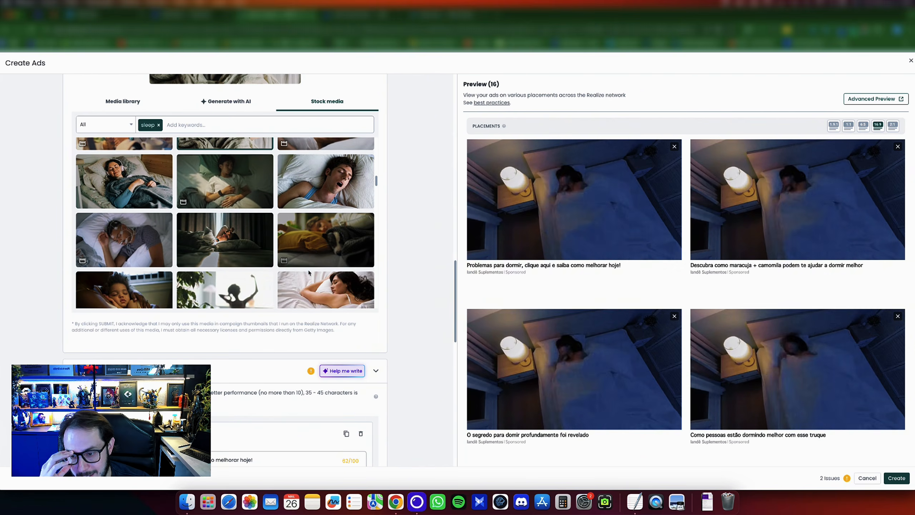
scroll(307, 269, "down", 3)
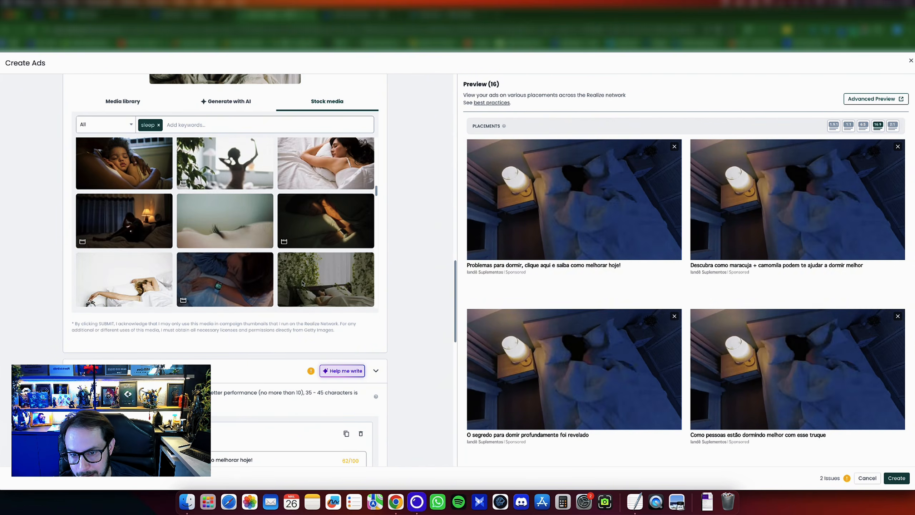
mouse_move(281, 291)
scroll(281, 290, "down", 1)
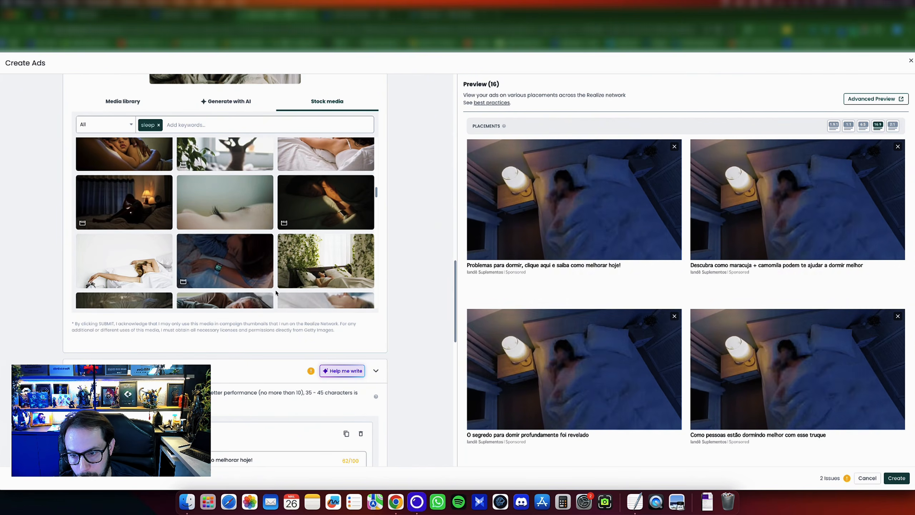
mouse_move(231, 287)
scroll(237, 304, "down", 5)
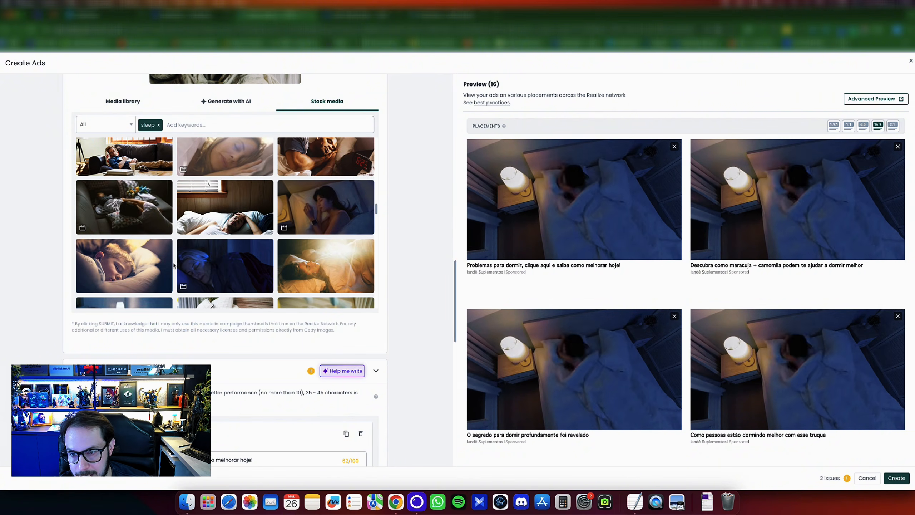
scroll(174, 266, "down", 5)
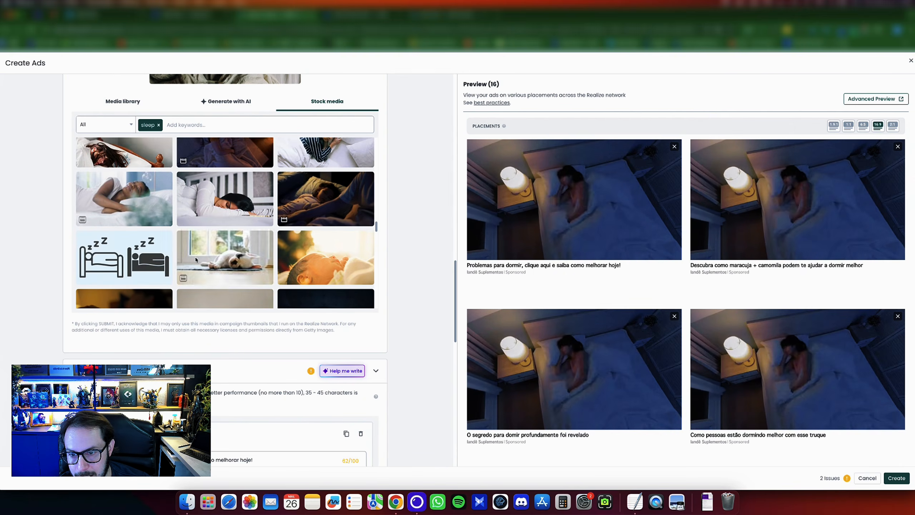
scroll(196, 260, "up", 1)
mouse_move(196, 259)
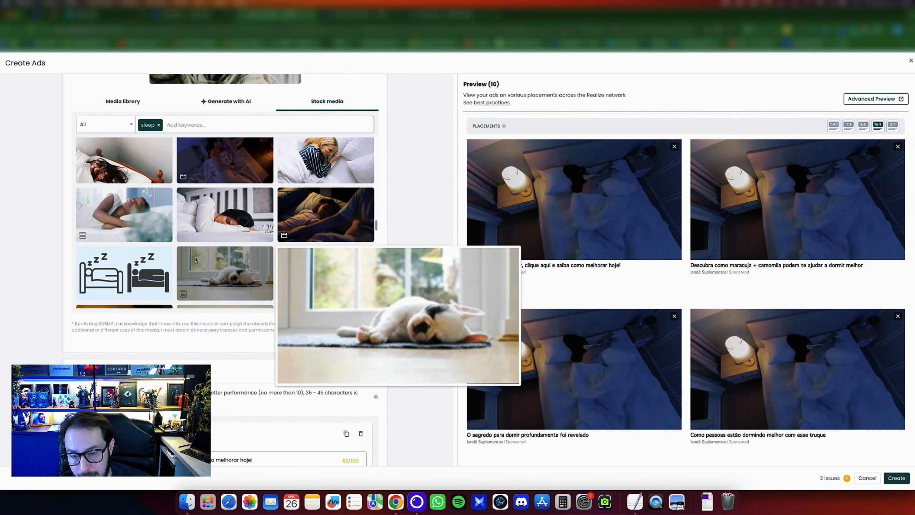
scroll(195, 259, "down", 3)
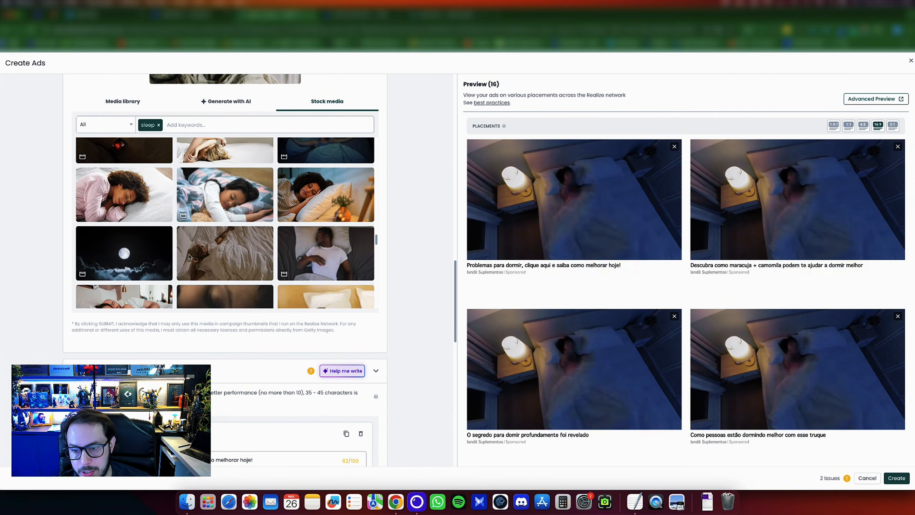
scroll(187, 257, "down", 1)
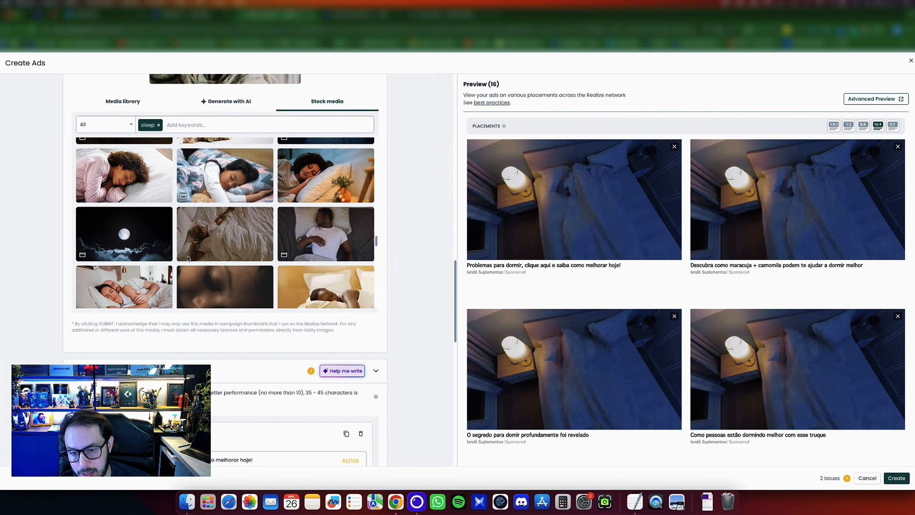
scroll(188, 260, "down", 3)
scroll(188, 260, "down", 5)
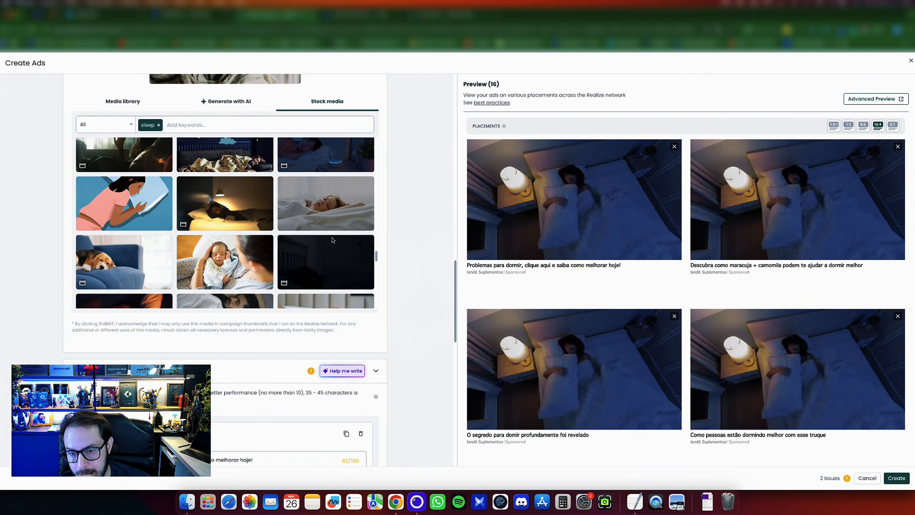
scroll(321, 255, "down", 3)
mouse_move(317, 254)
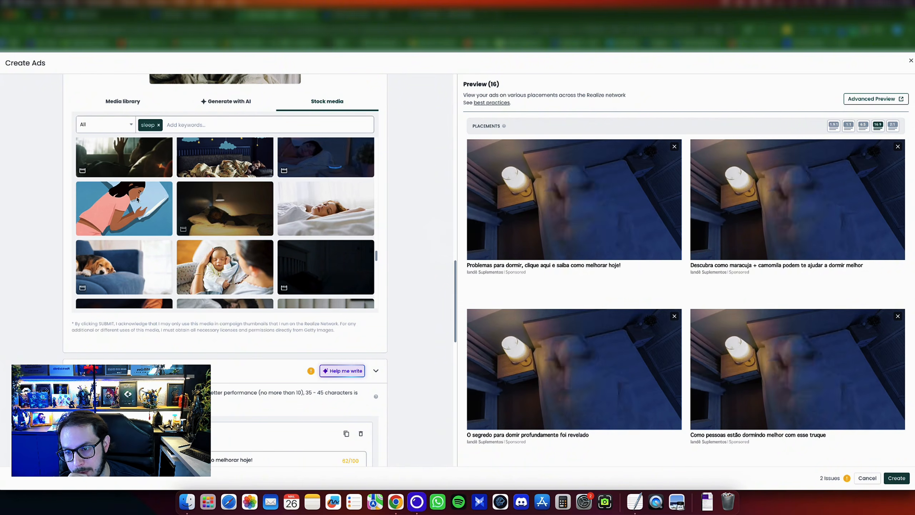
Add the stock image of the man in bed reaching for the red digital alarm clock to the ad creatives
scroll(211, 237, "down", 1)
scroll(211, 237, "down", 5)
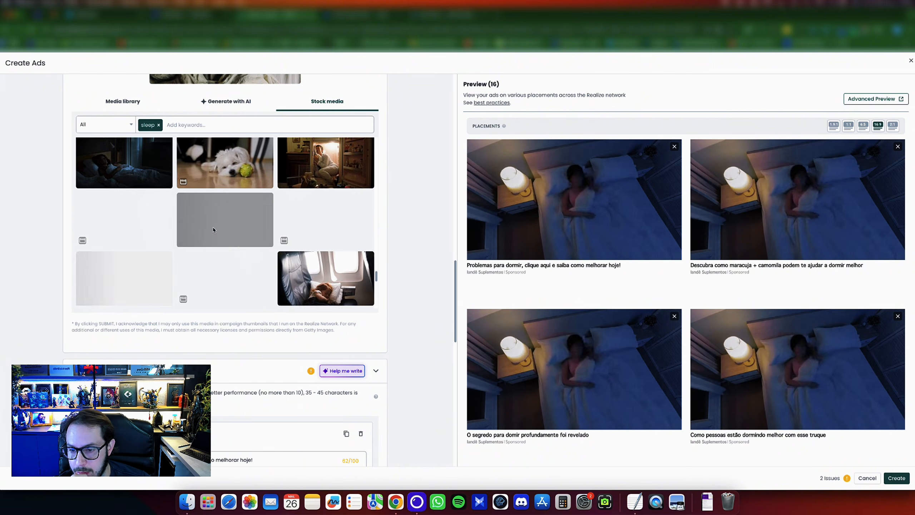
mouse_move(201, 231)
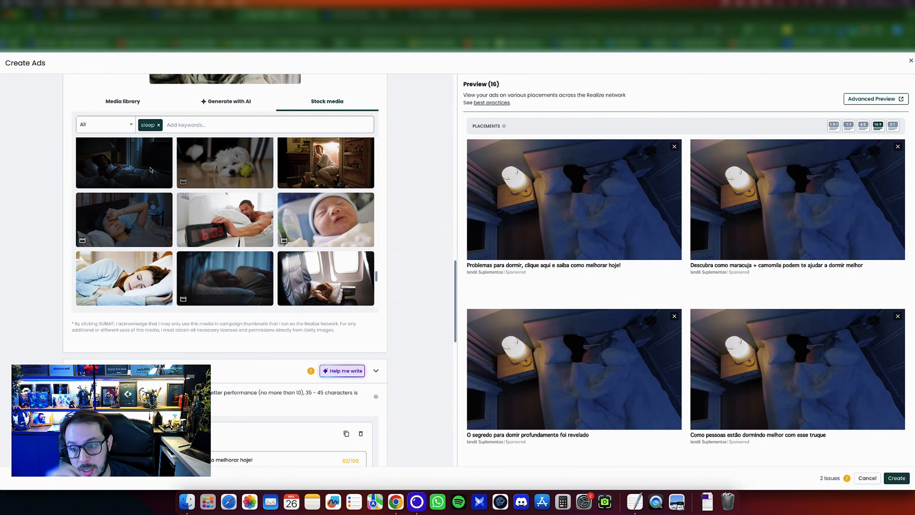
mouse_move(138, 155)
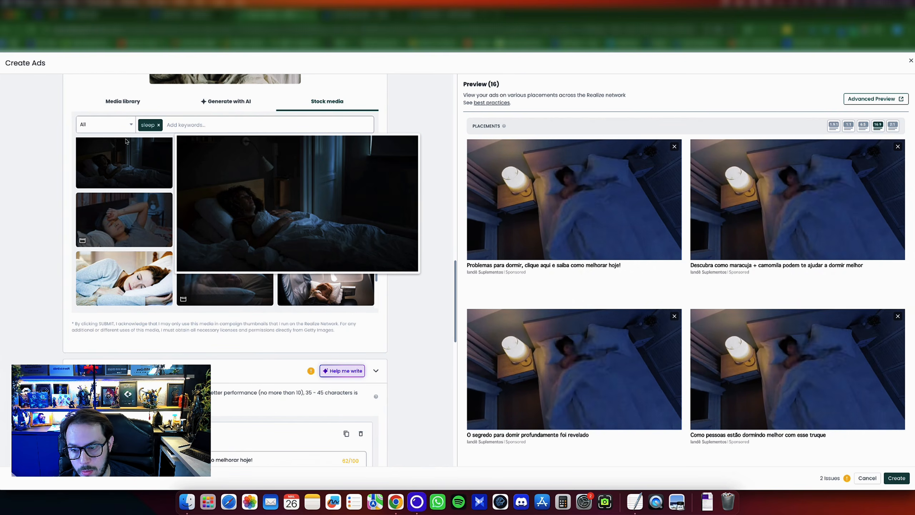
mouse_move(356, 150)
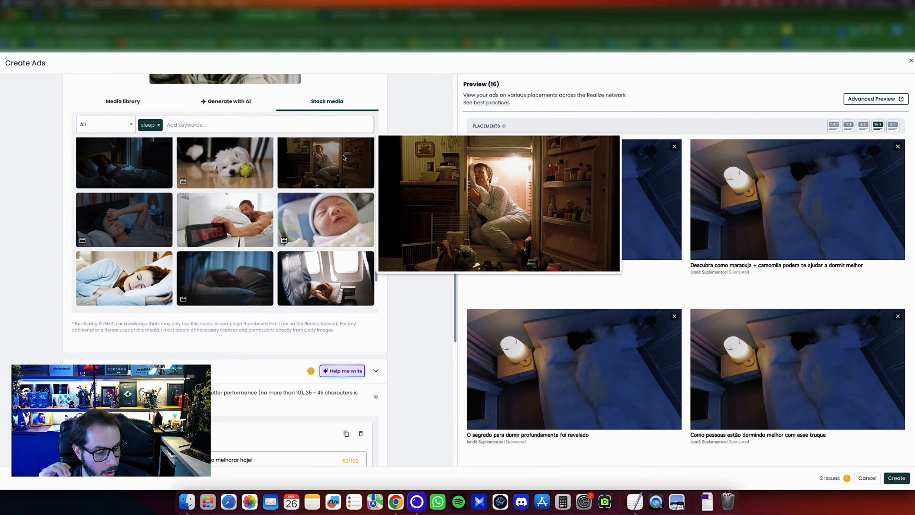
left_click(247, 219)
scroll(168, 263, "down", 2)
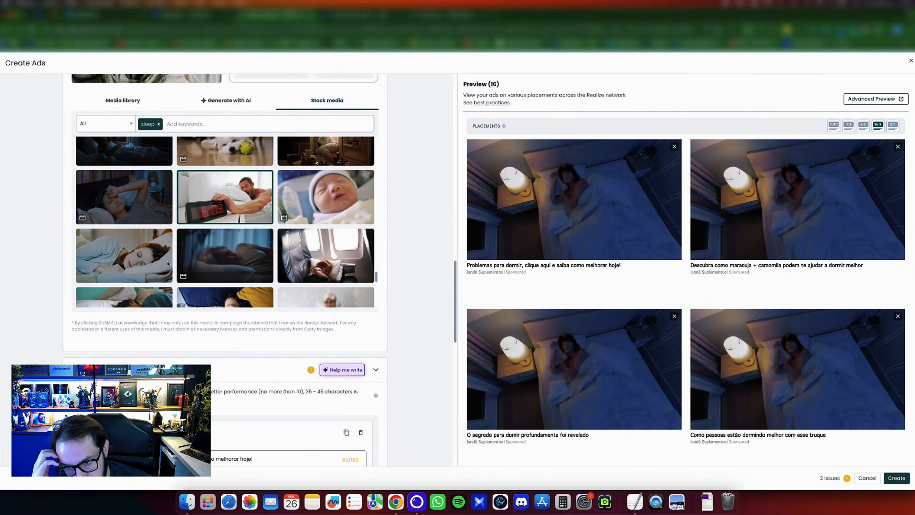
Check further "sleep" stock media results and review the headline variations together with the selected videos and images
scroll(168, 263, "down", 6)
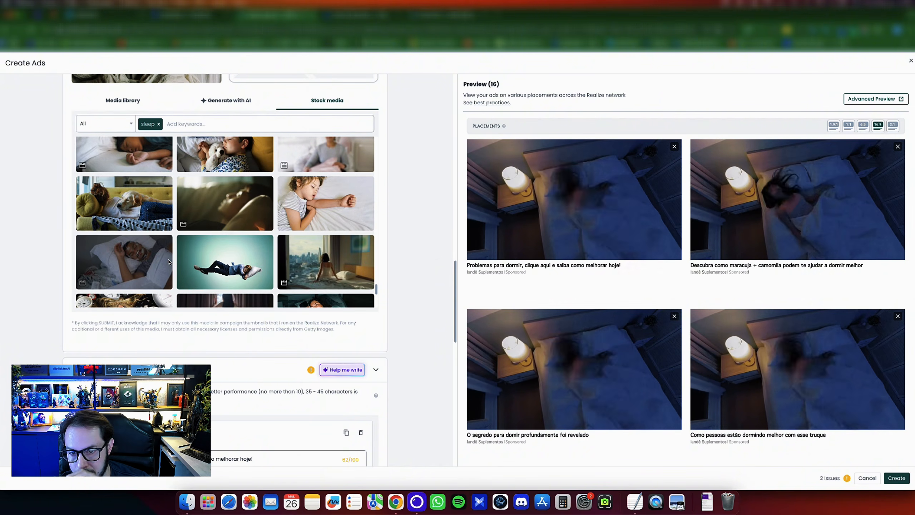
scroll(169, 261, "down", 3)
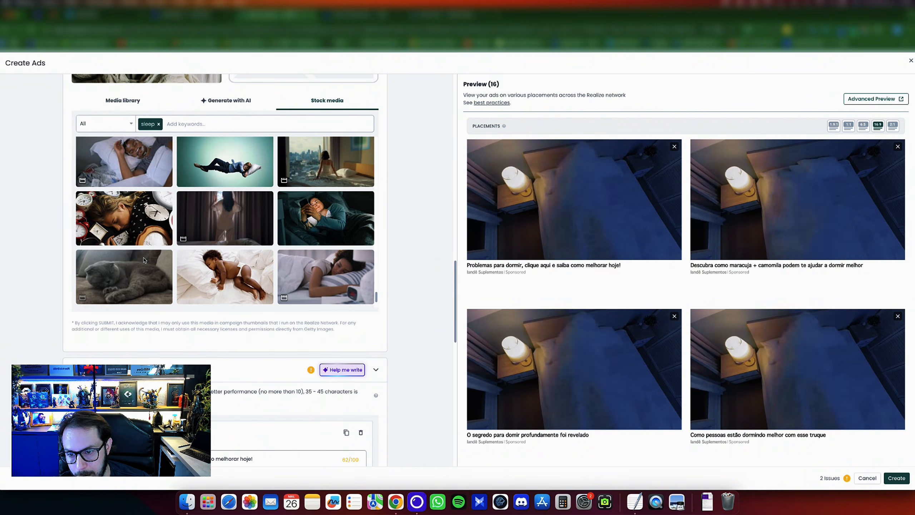
scroll(144, 260, "down", 2)
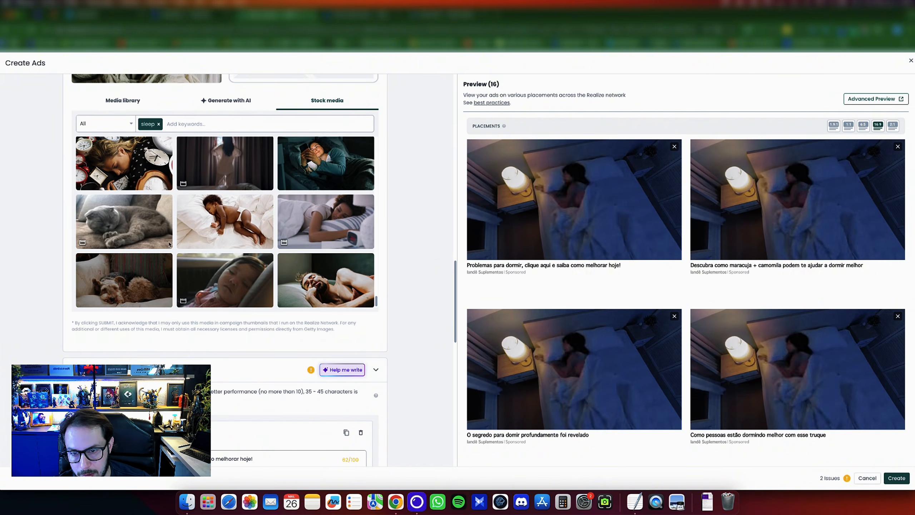
left_click(352, 241)
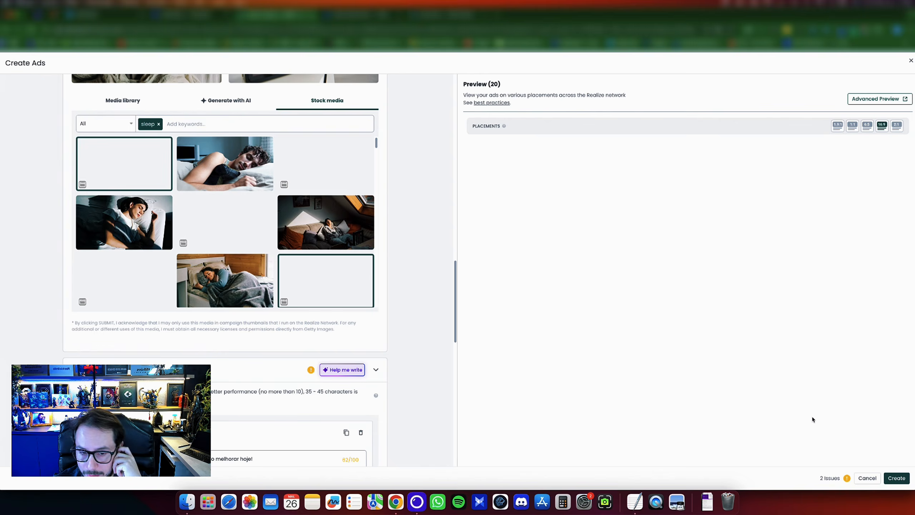
scroll(429, 357, "down", 15)
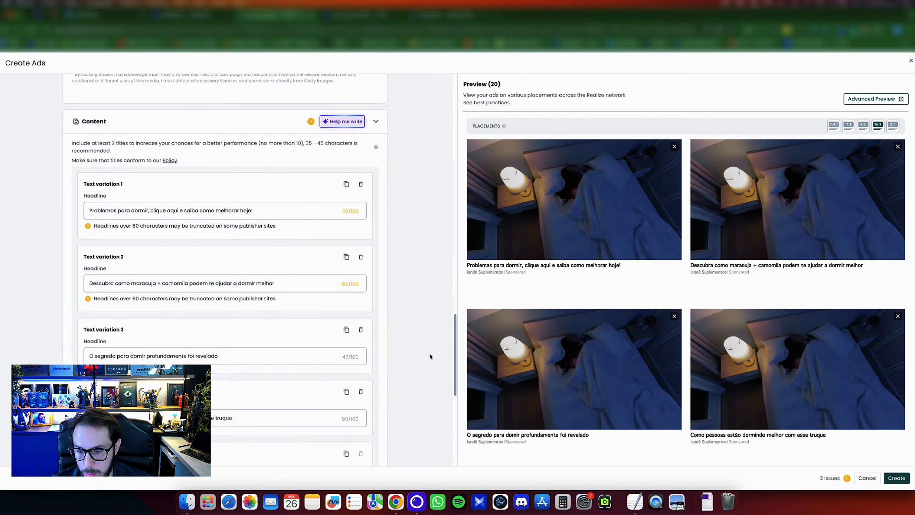
scroll(217, 341, "up", 6)
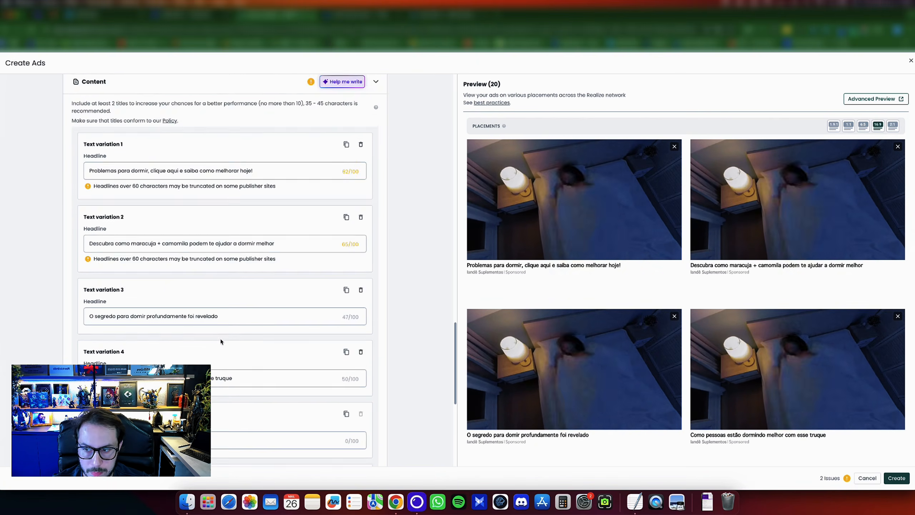
scroll(220, 341, "down", 2)
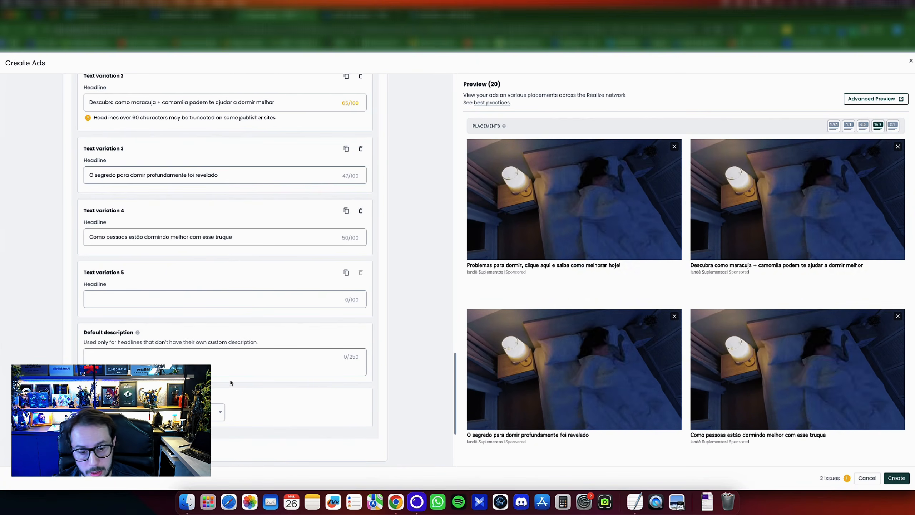
scroll(278, 252, "up", 8)
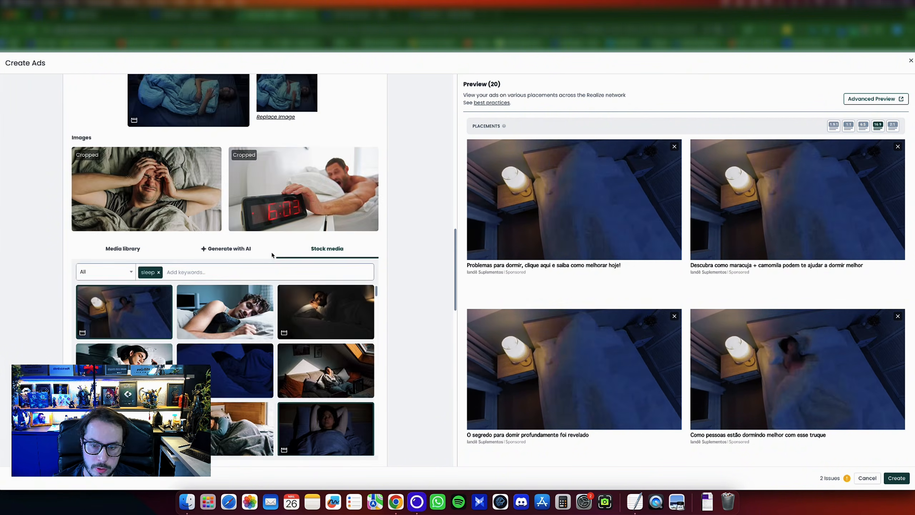
scroll(272, 255, "up", 6)
scroll(278, 293, "down", 4)
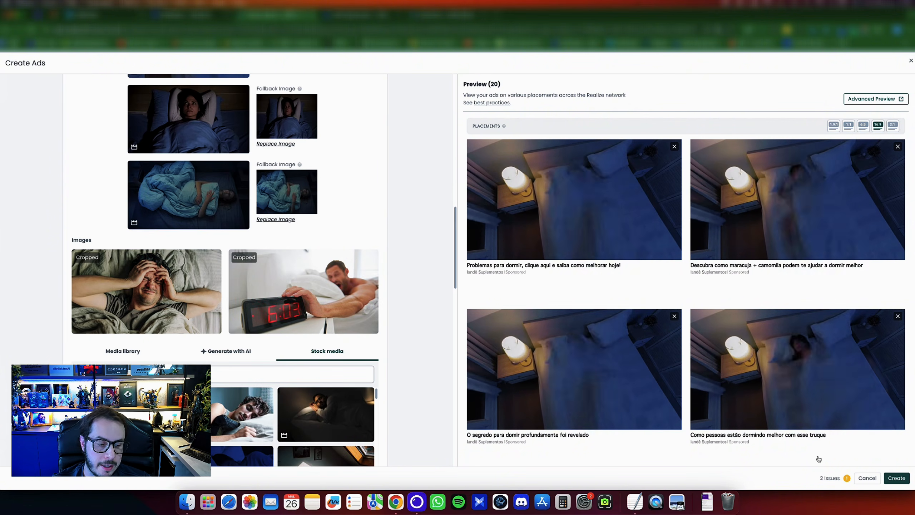